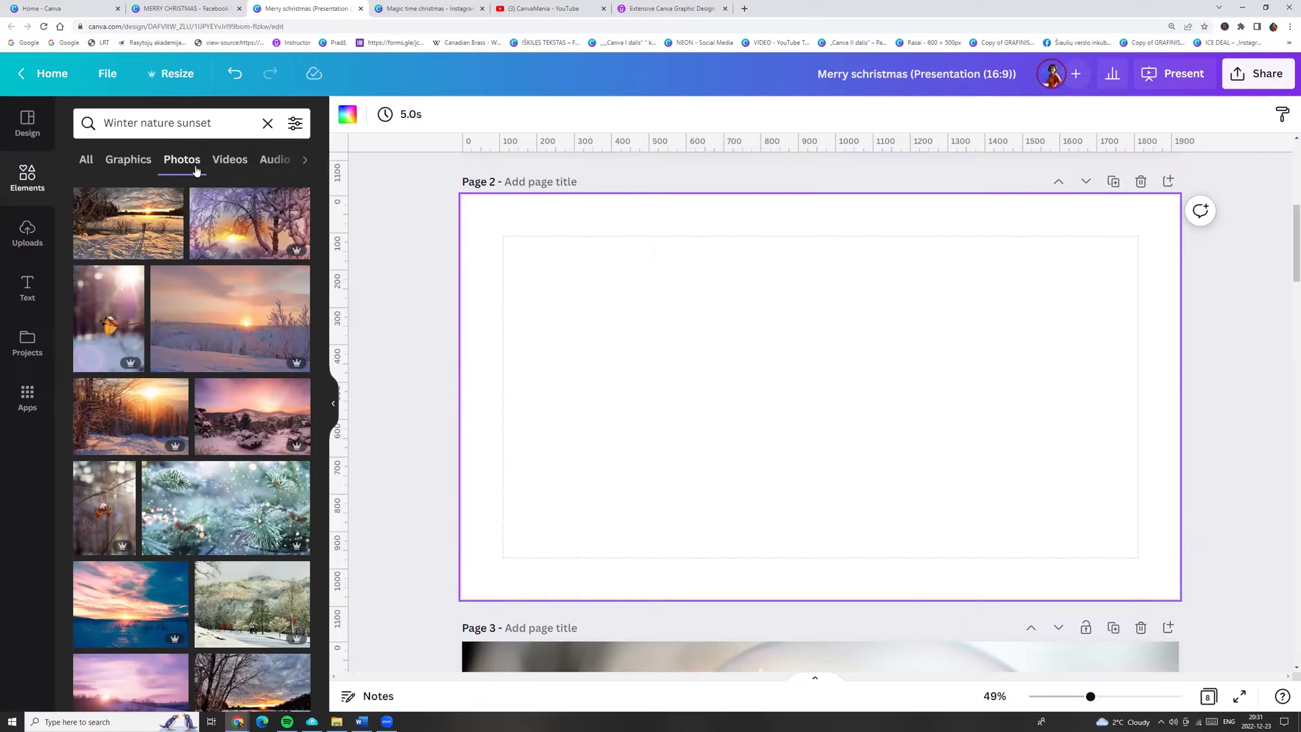
# - Add the winter sunset photo to Page 2 and set it as the page background
pyautogui.click(171, 199)
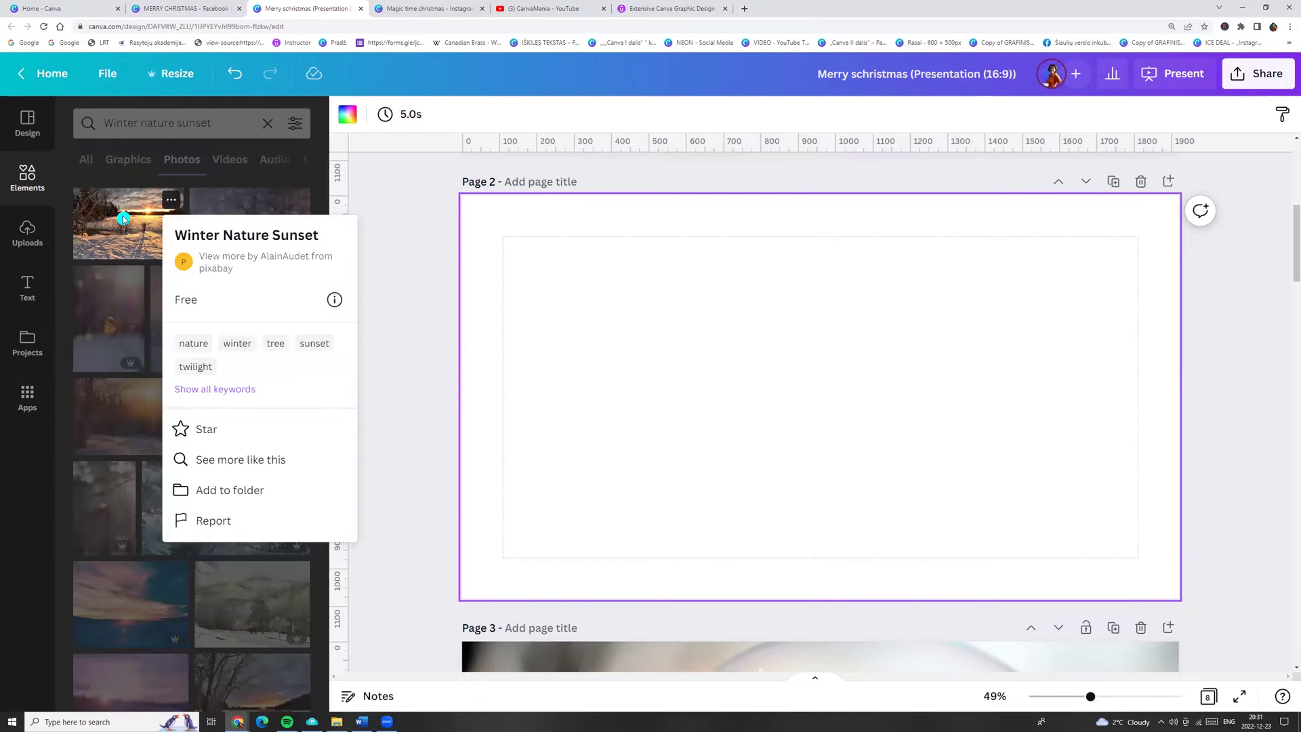
pyautogui.click(124, 218)
pyautogui.click(119, 227)
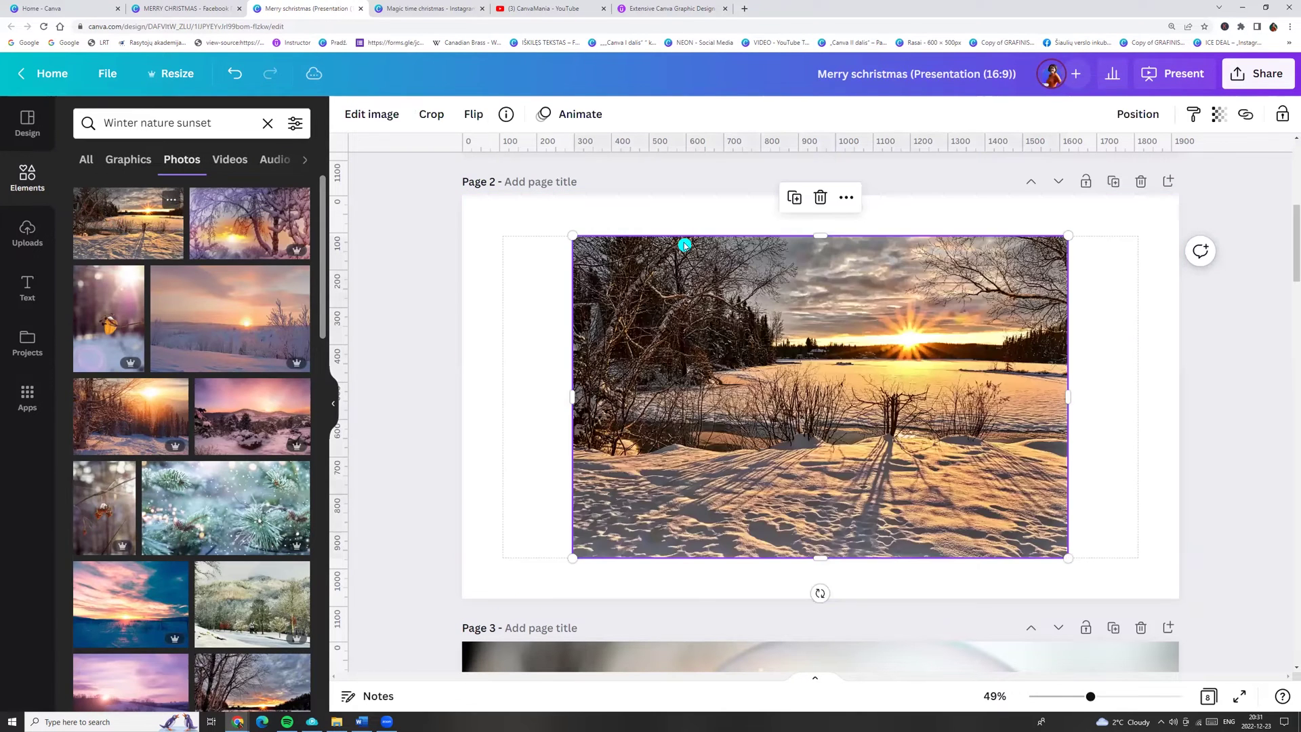
pyautogui.rightClick(697, 315)
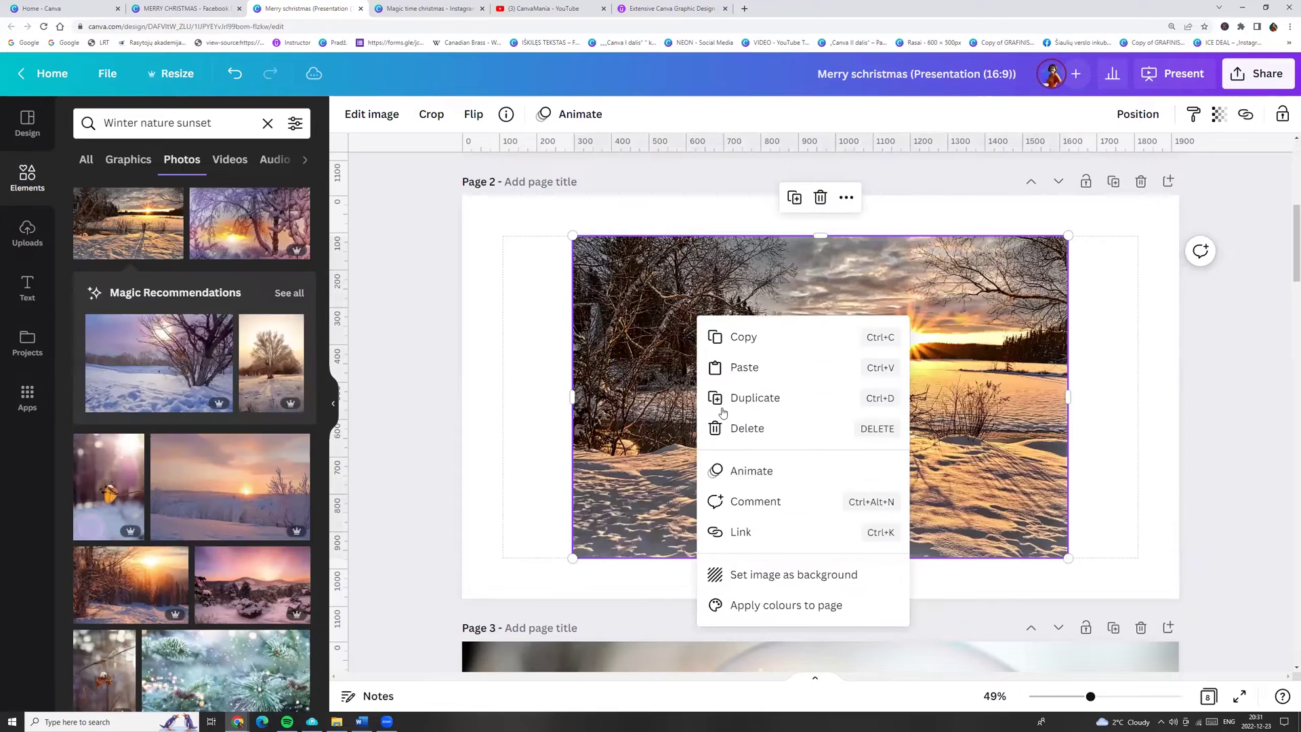
pyautogui.click(788, 575)
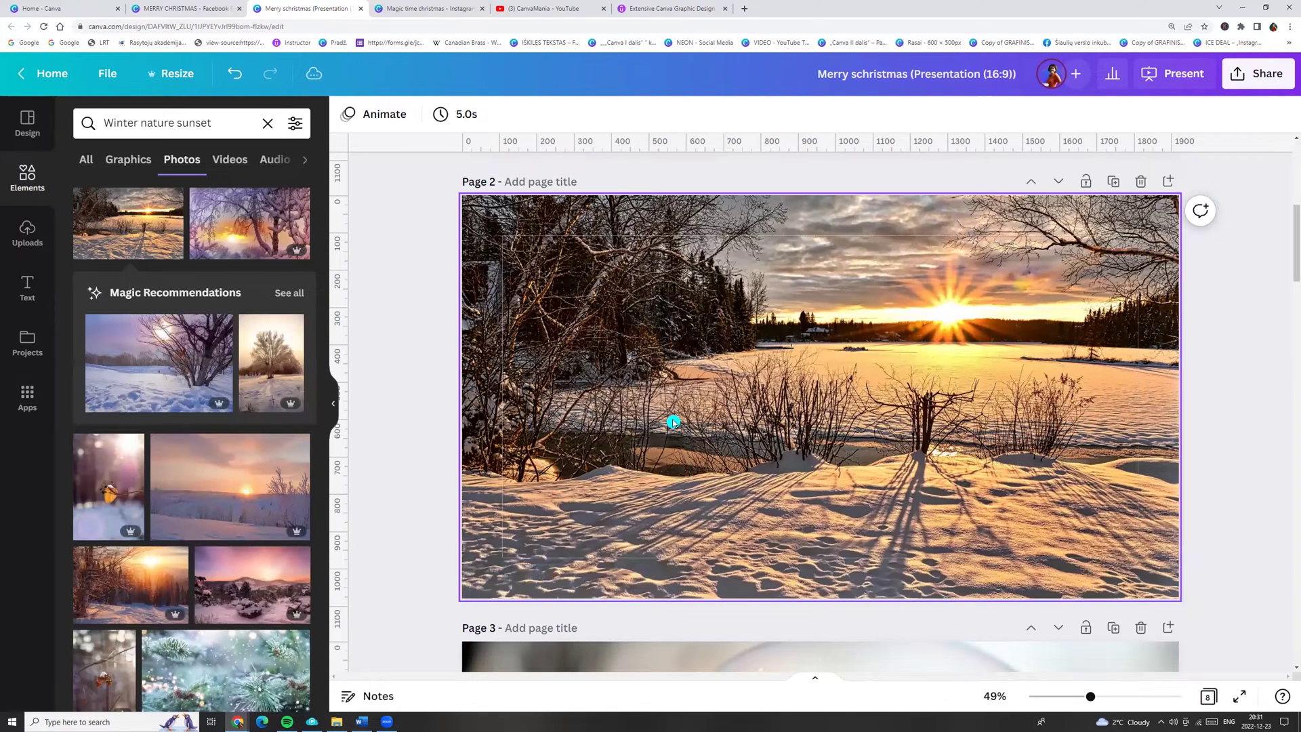
# - Add an enlarged text box reading MAGIC time on the photo
pyautogui.press('t')
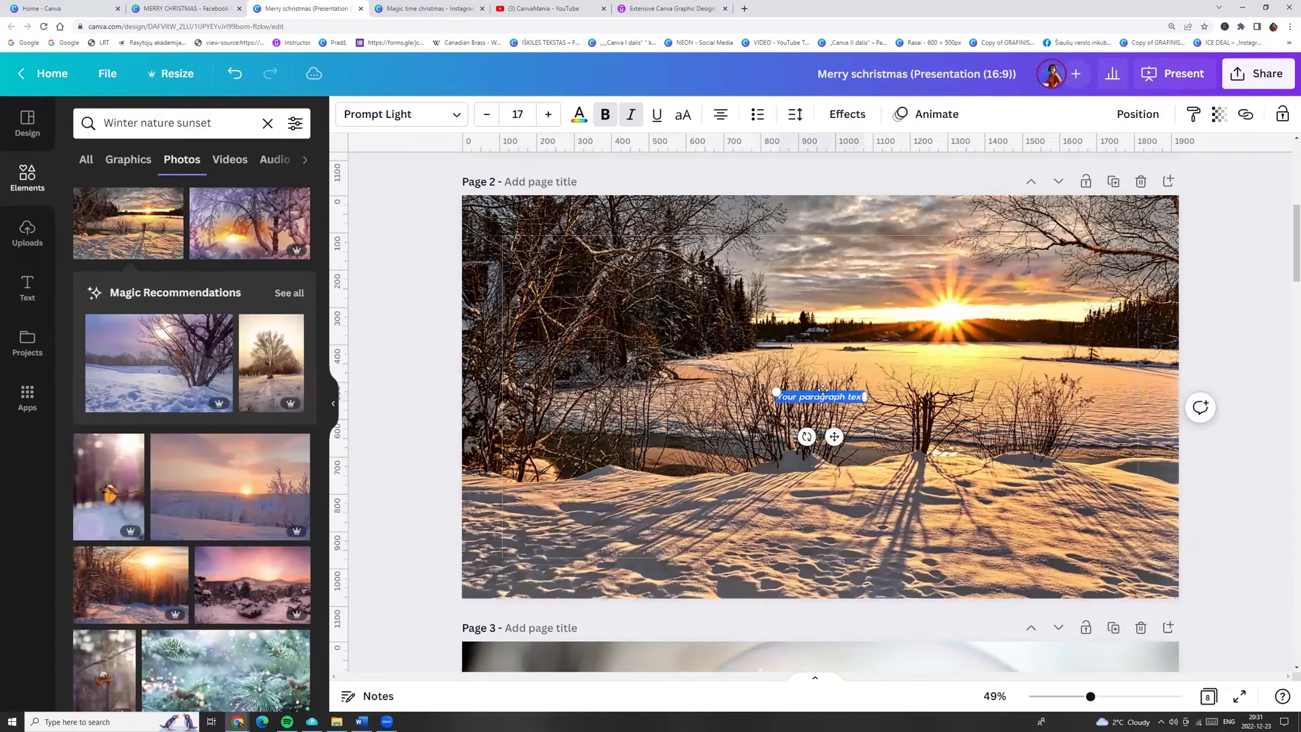
pyautogui.moveTo(776, 393); pyautogui.dragTo(610, 219)
pyautogui.scroll(1, 778, 417)
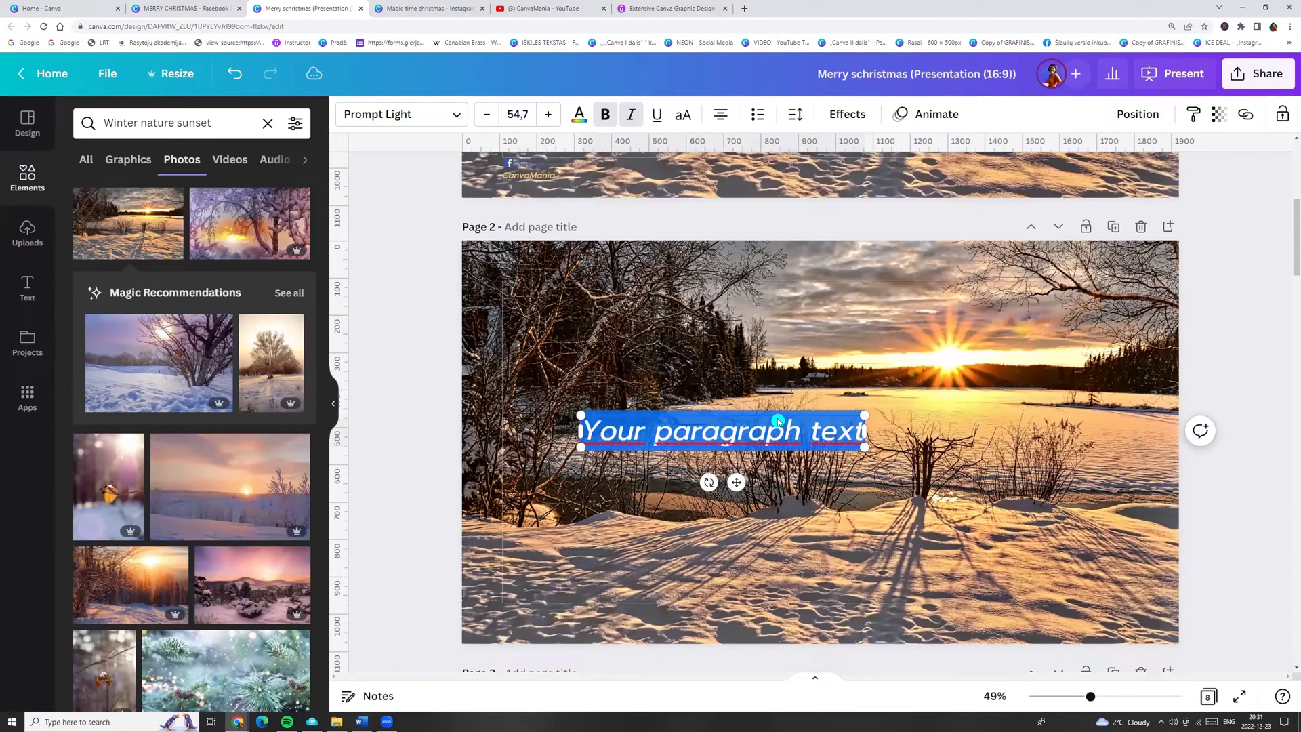
pyautogui.scroll(5, 711, 339)
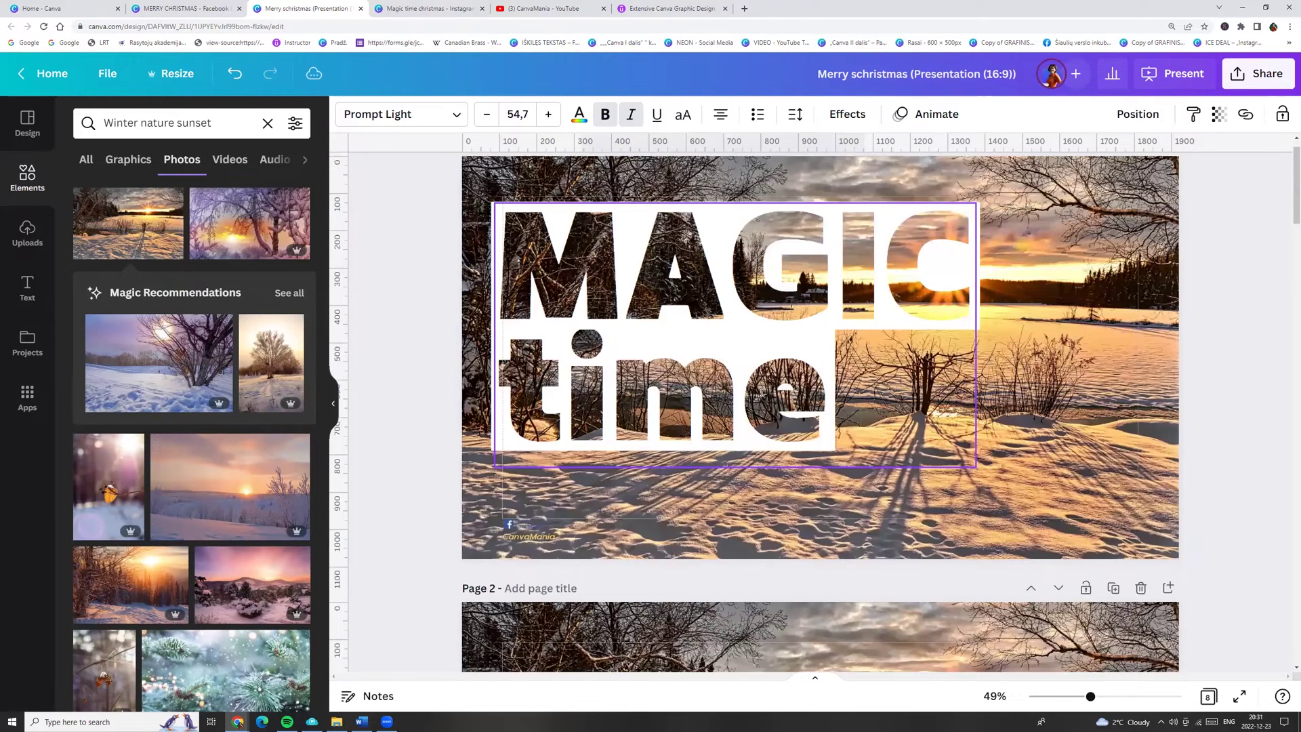
pyautogui.scroll(-6, 762, 394)
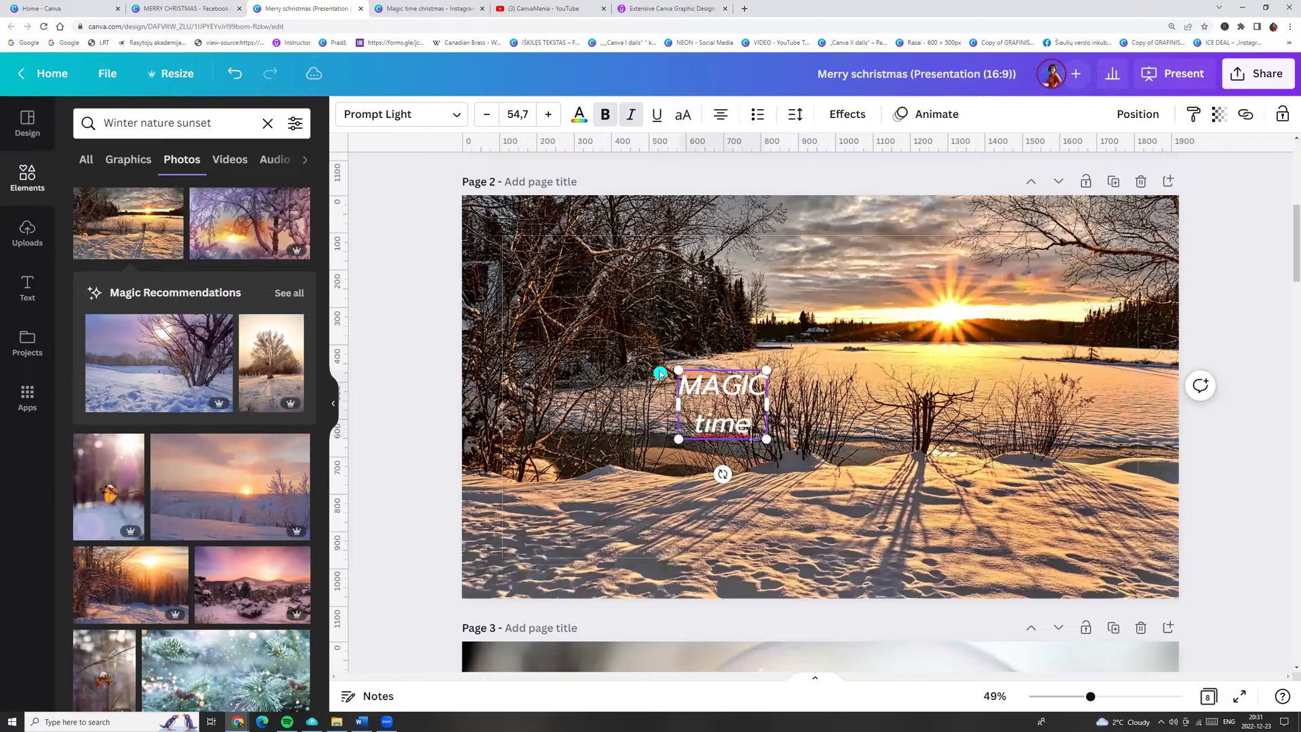
# - Make MAGIC time size 219 in 210 수퍼사이즈 Black 3D, widened onto two lines and shifted slightly right
pyautogui.hotkey('ctrl', 'shift', '.')
pyautogui.hotkey('ctrl', 'shift', '.')
pyautogui.hotkey('ctrl', 'shift', '.')
pyautogui.hotkey('ctrl', 'shift', '.')
pyautogui.hotkey('ctrl', 'shift', '.')
pyautogui.hotkey('ctrl', 'shift', '.')
pyautogui.hotkey('ctrl', 'shift', '.')
pyautogui.hotkey('ctrl', 'shift', '.')
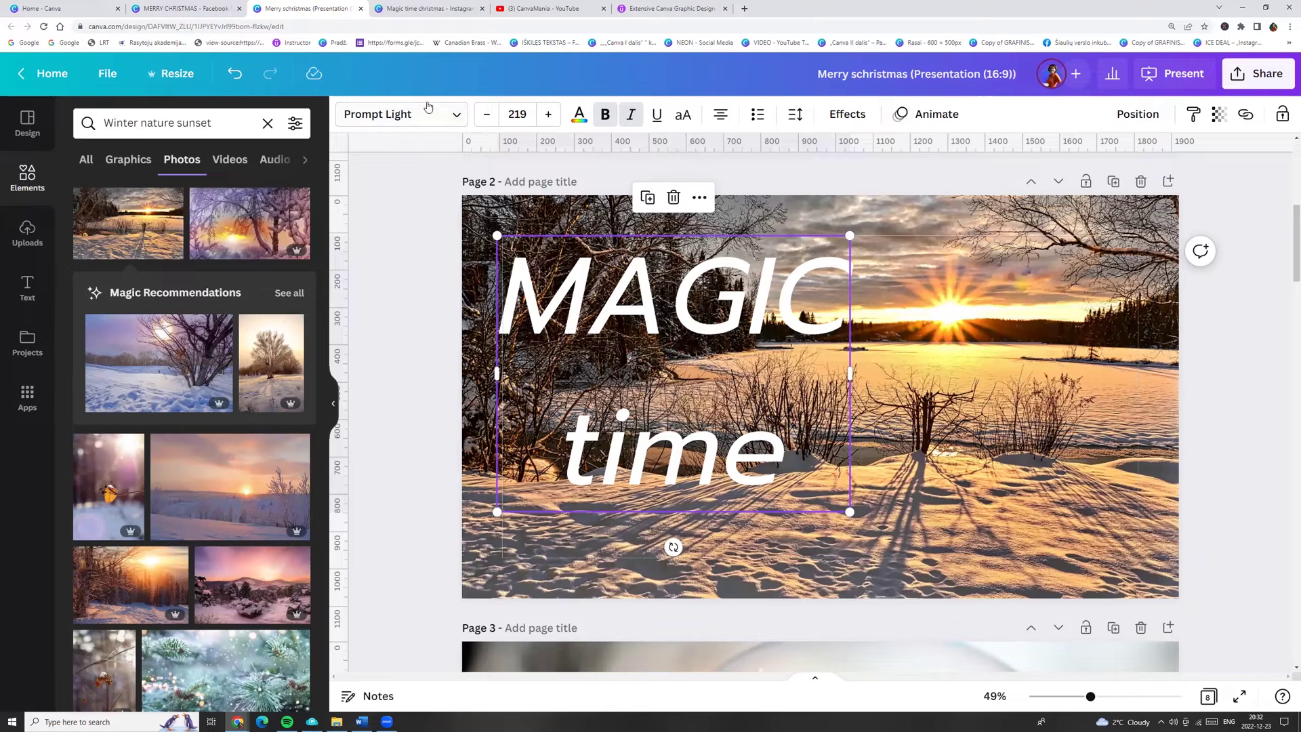
pyautogui.click(401, 116)
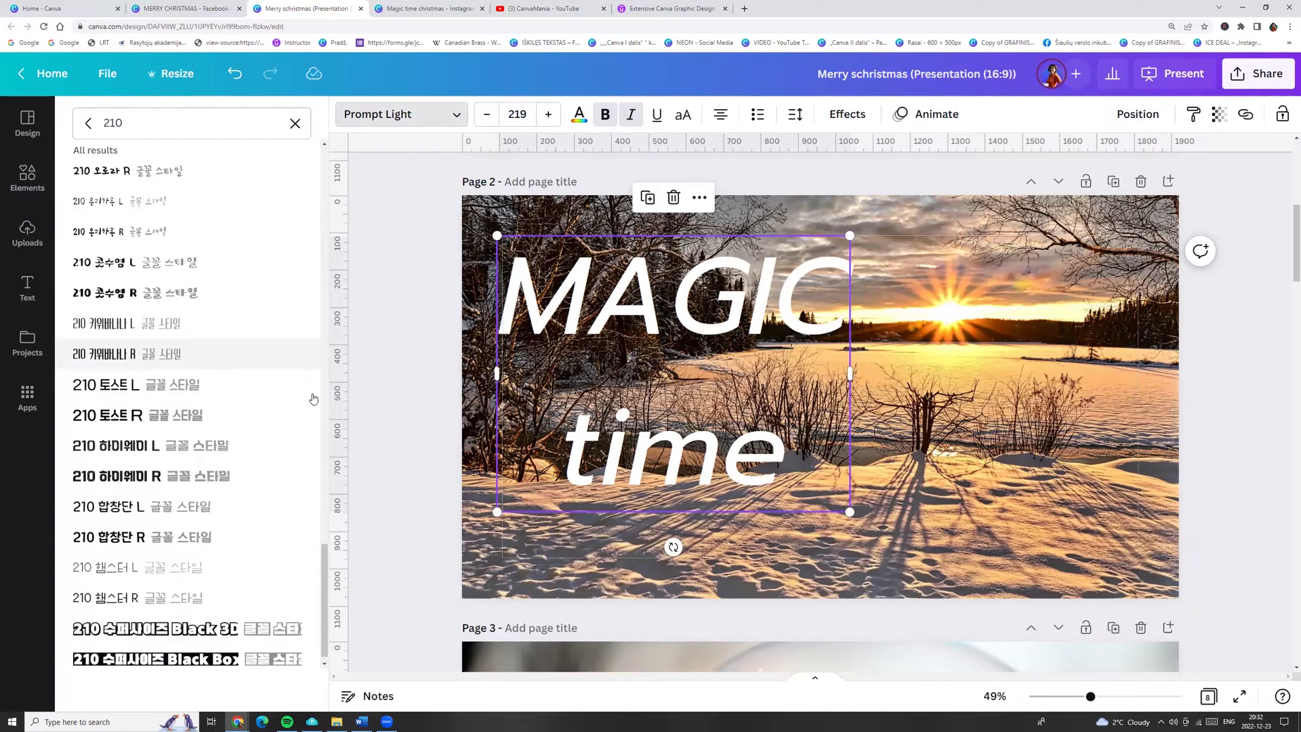
pyautogui.scroll(-1, 325, 576)
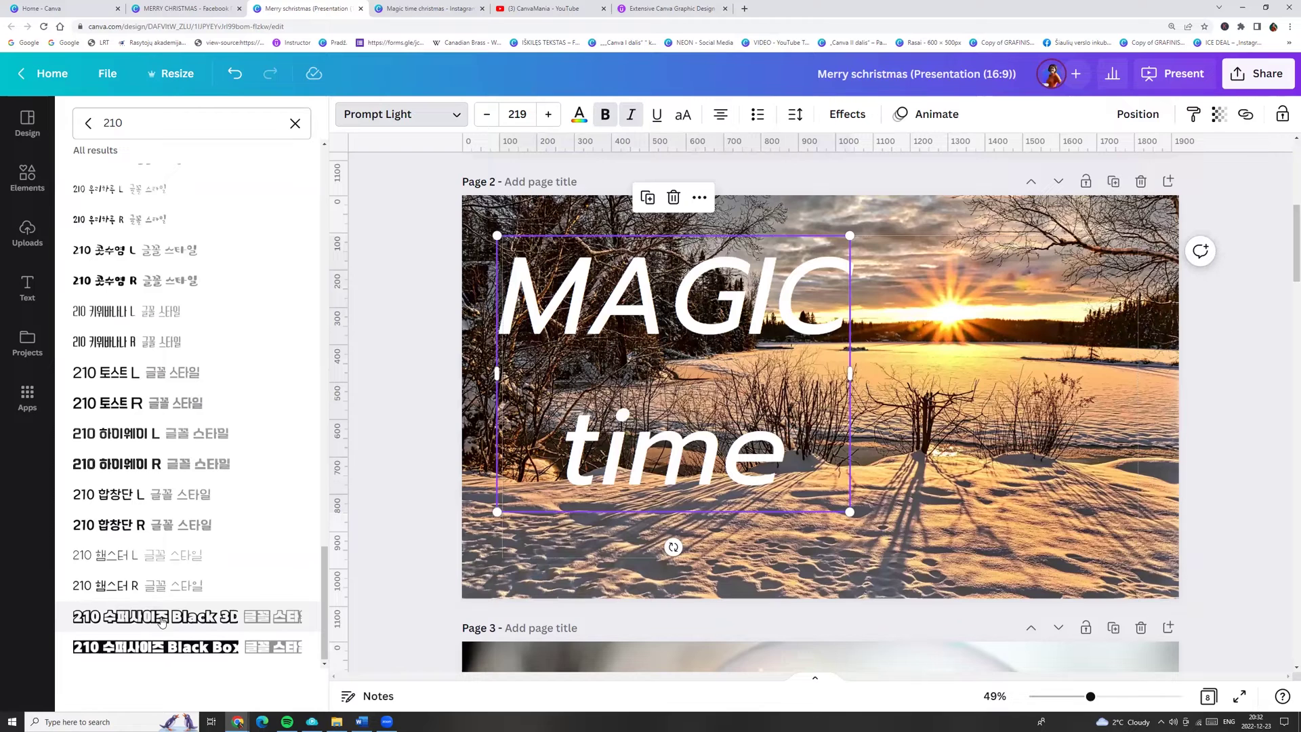
pyautogui.click(137, 618)
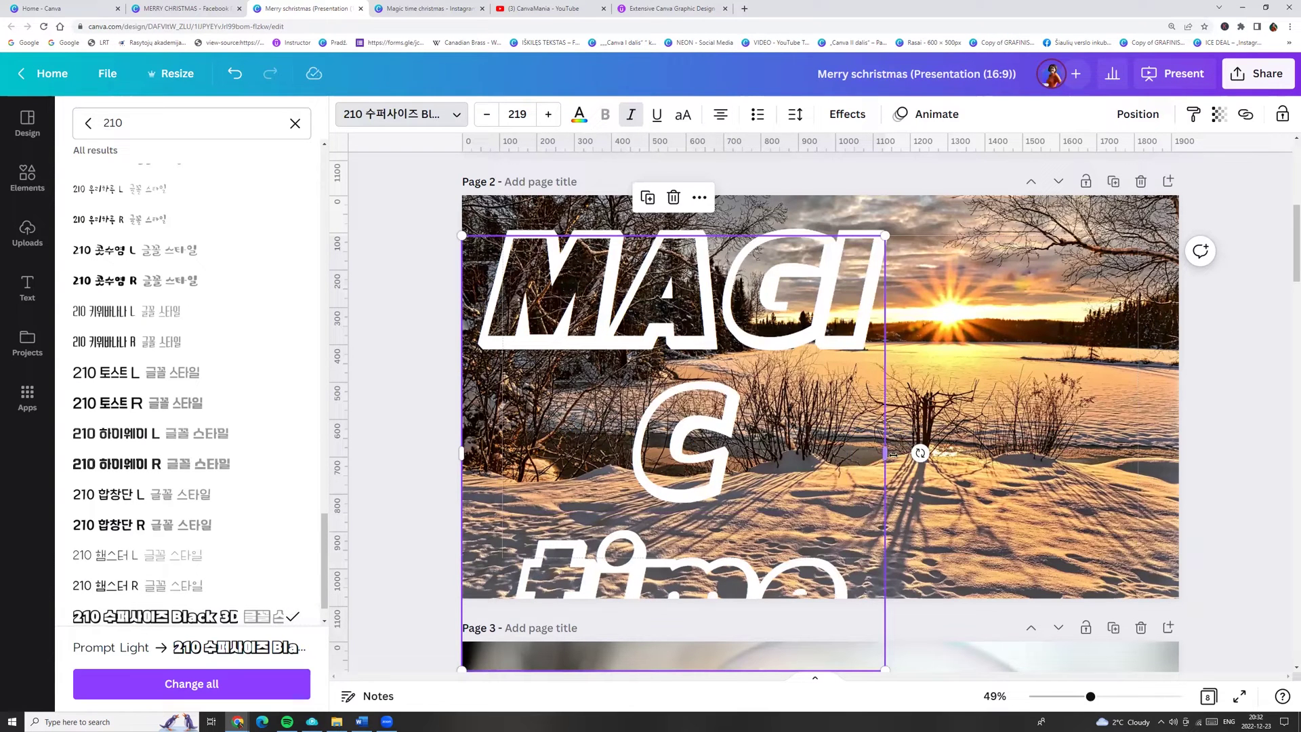
pyautogui.moveTo(887, 453); pyautogui.dragTo(1026, 406)
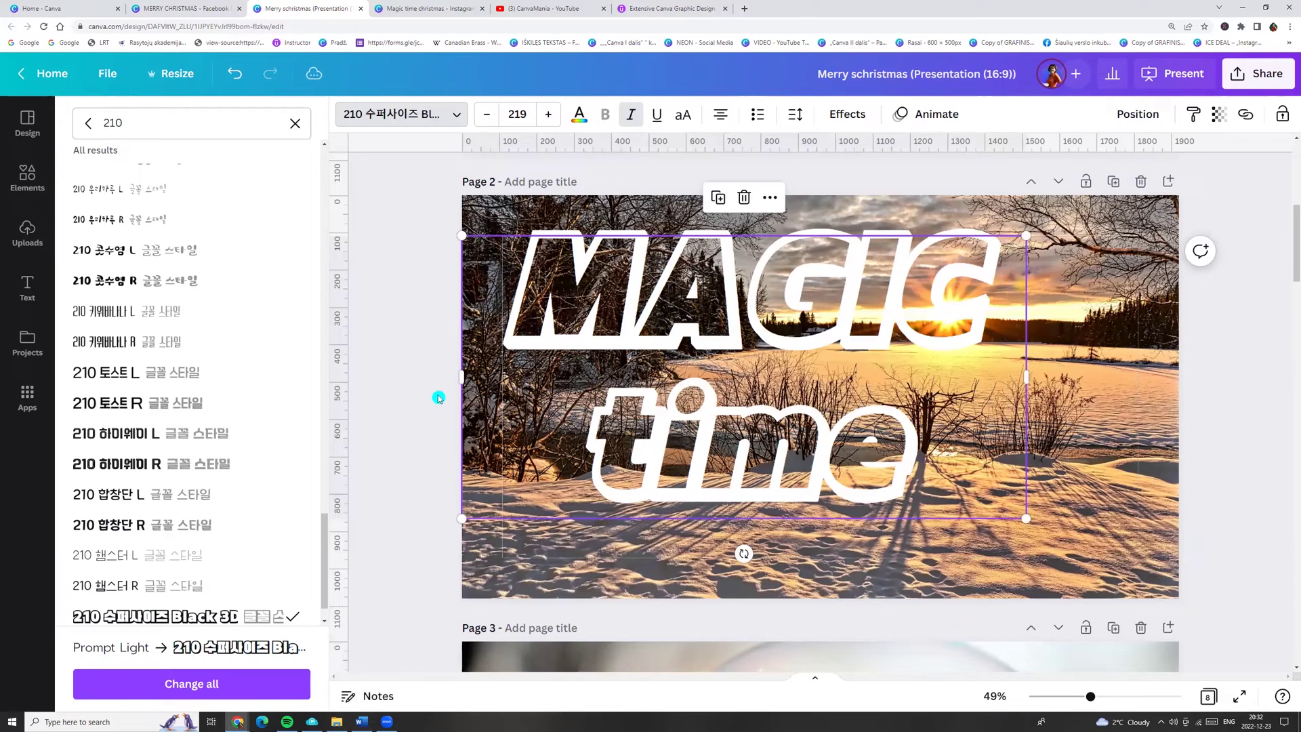
pyautogui.click(678, 322)
pyautogui.moveTo(678, 322); pyautogui.dragTo(727, 315)
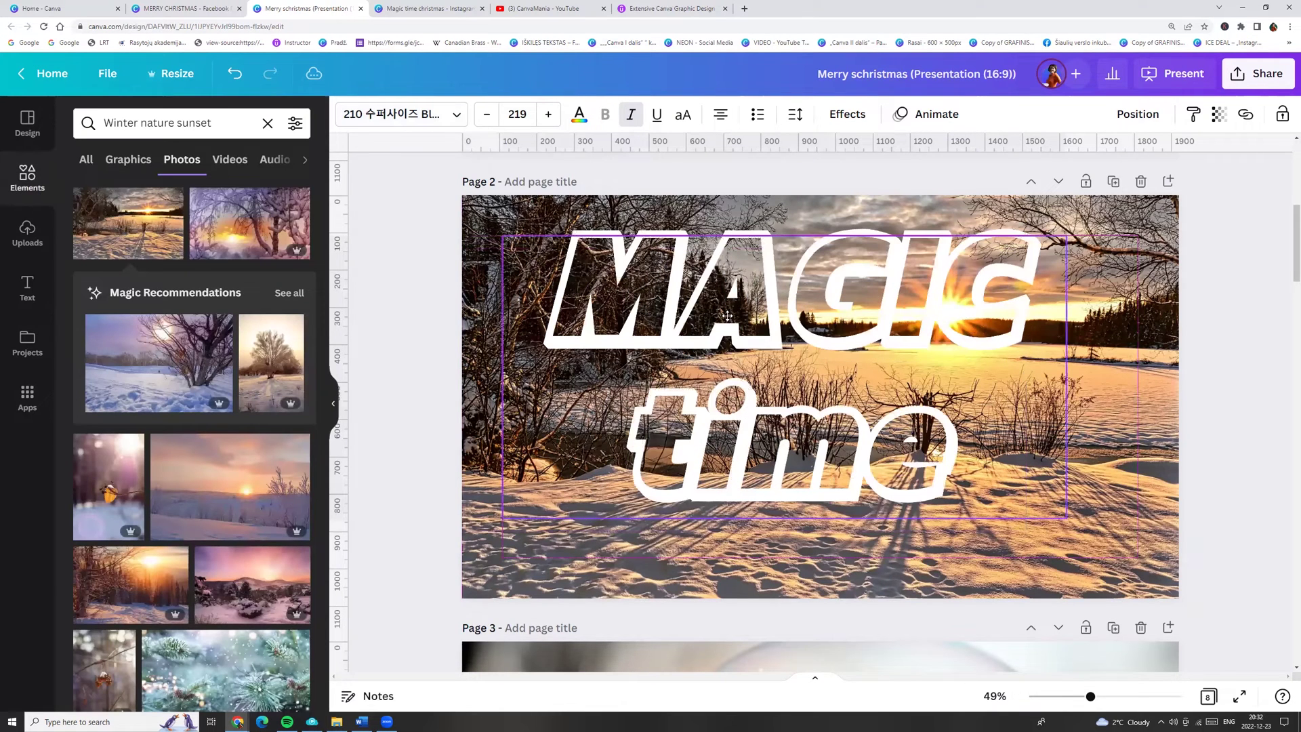
# - Left-align MAGIC time and change its font to 210 수퍼사이즈 Black Box
pyautogui.click(720, 118)
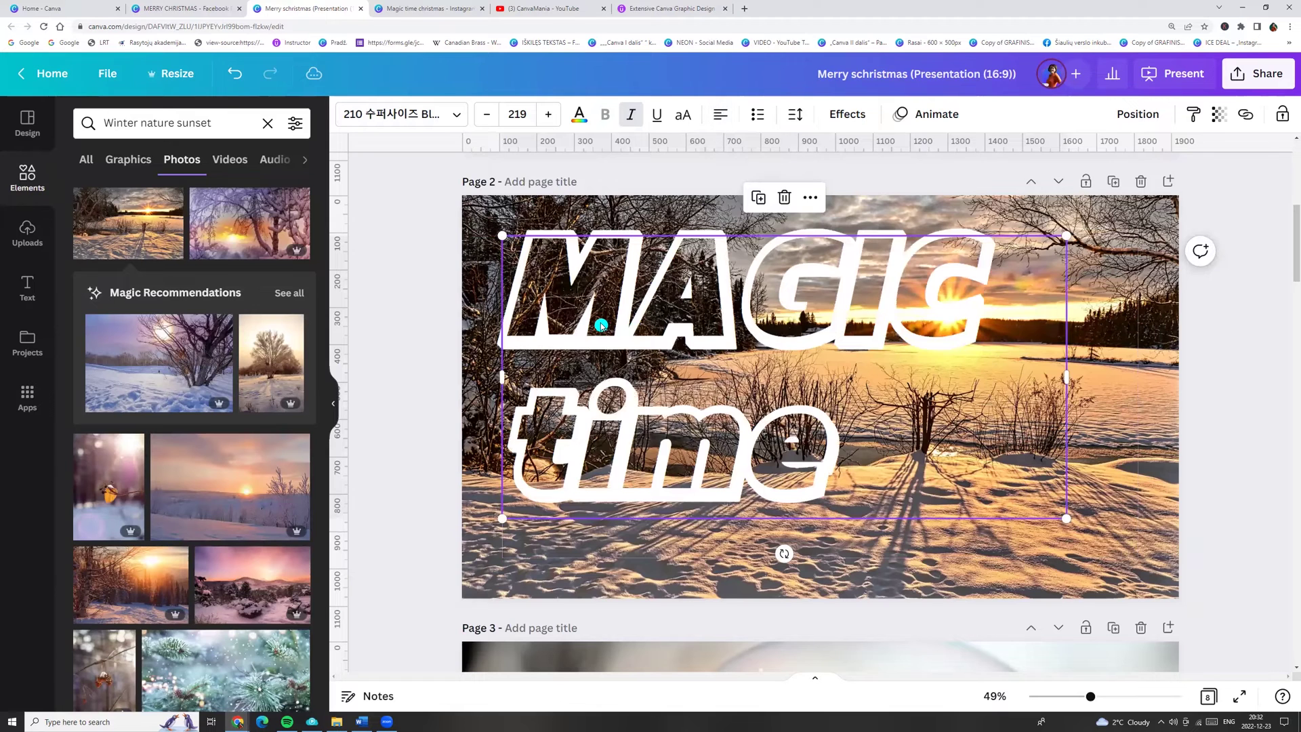
pyautogui.click(461, 115)
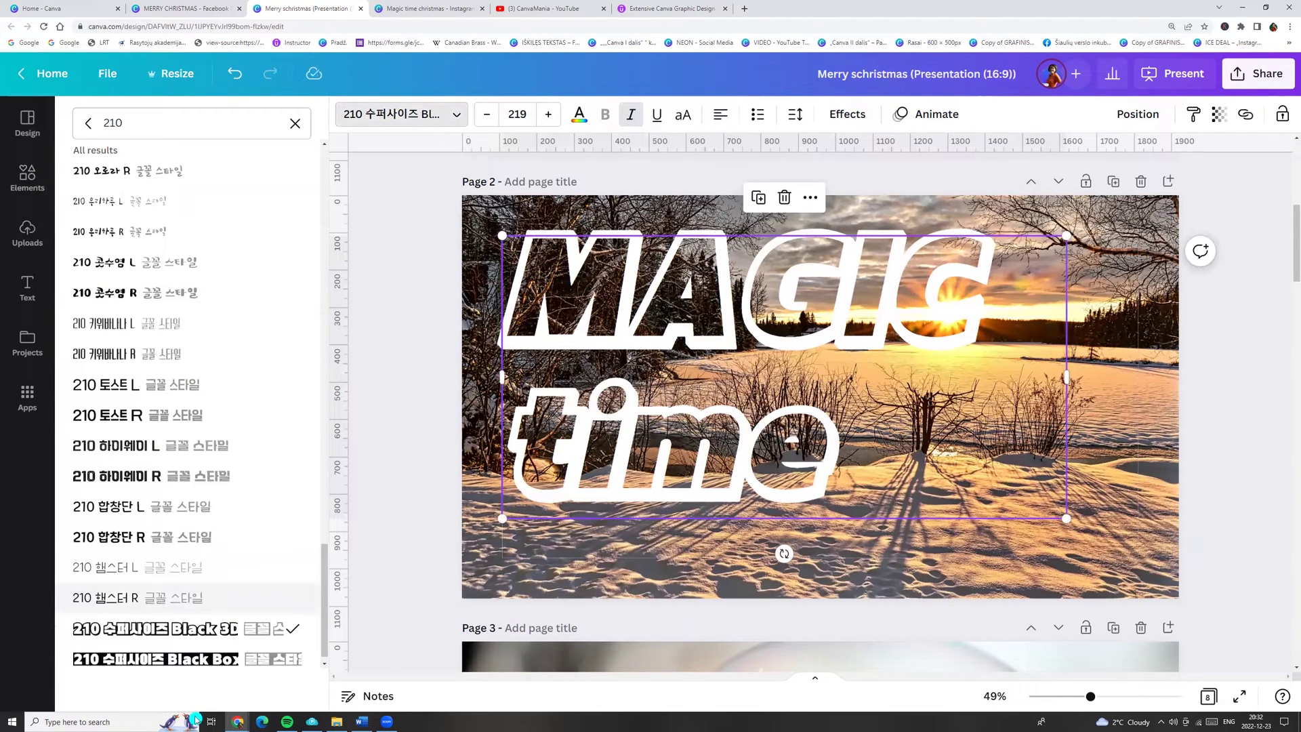
pyautogui.click(135, 661)
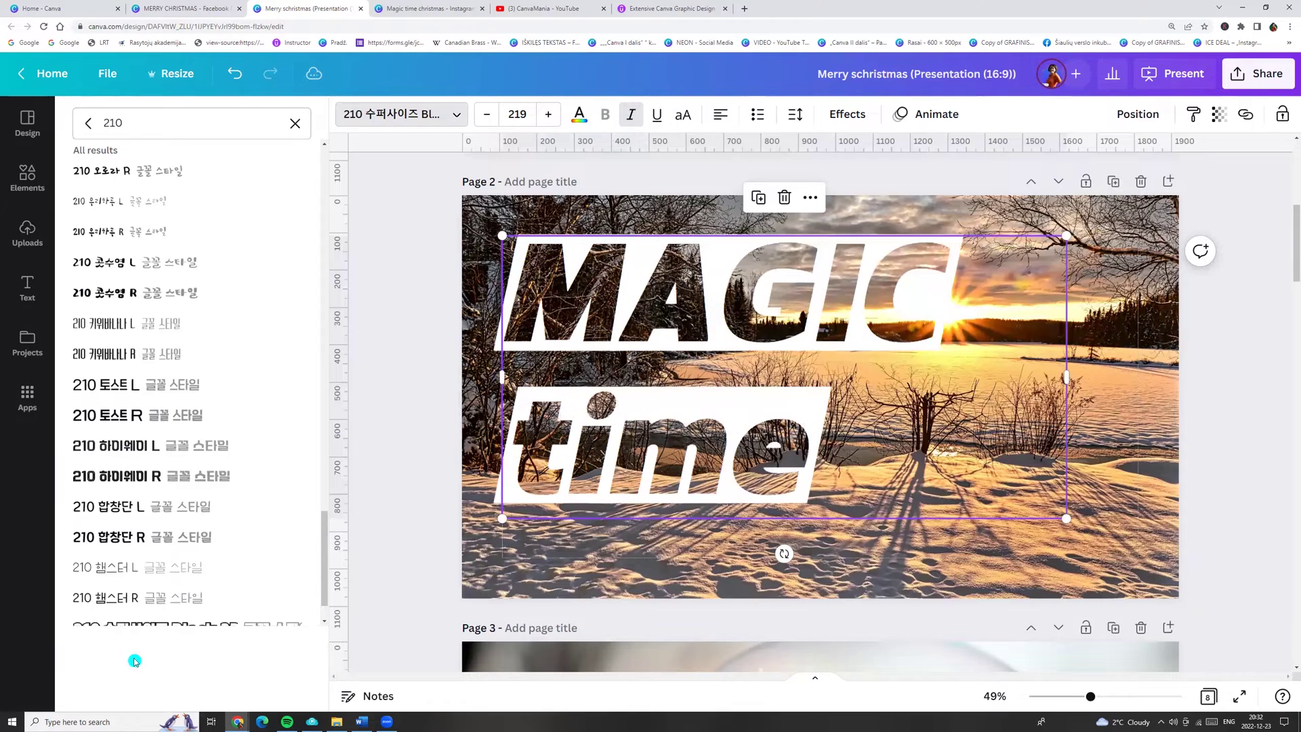
pyautogui.click(418, 437)
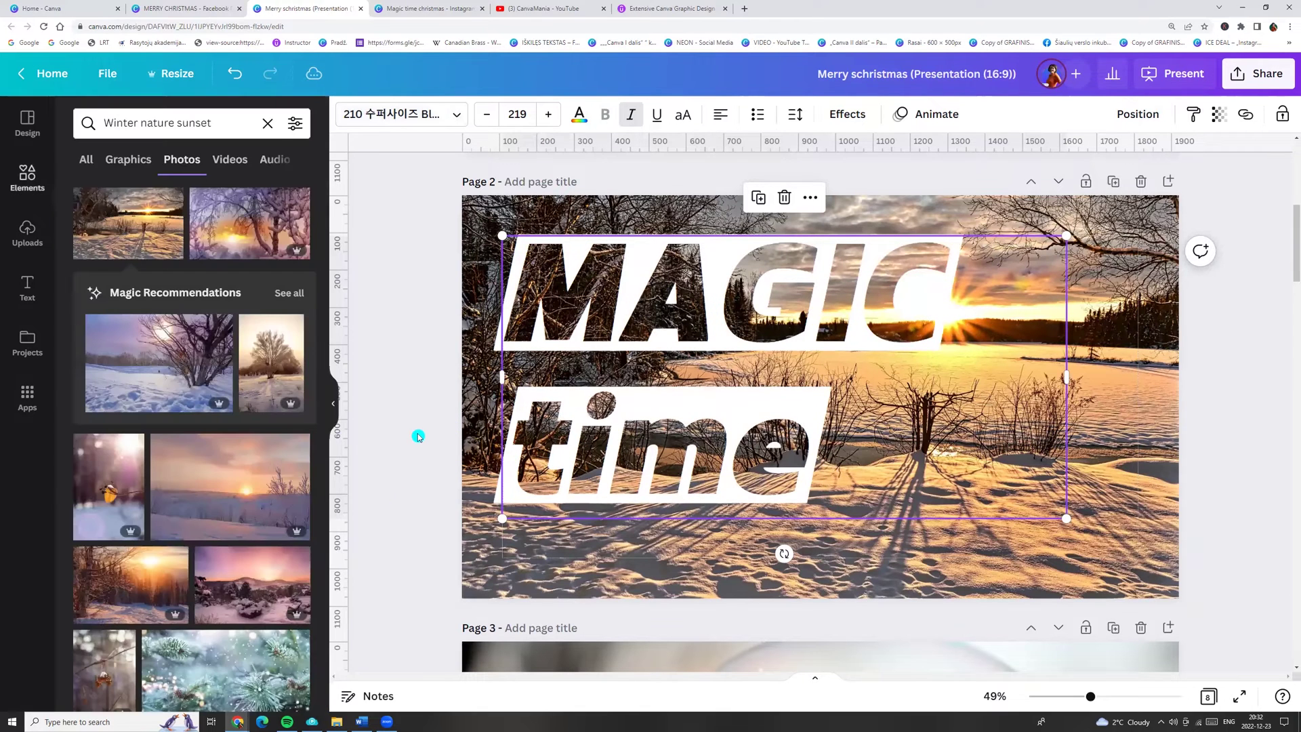
pyautogui.click(388, 481)
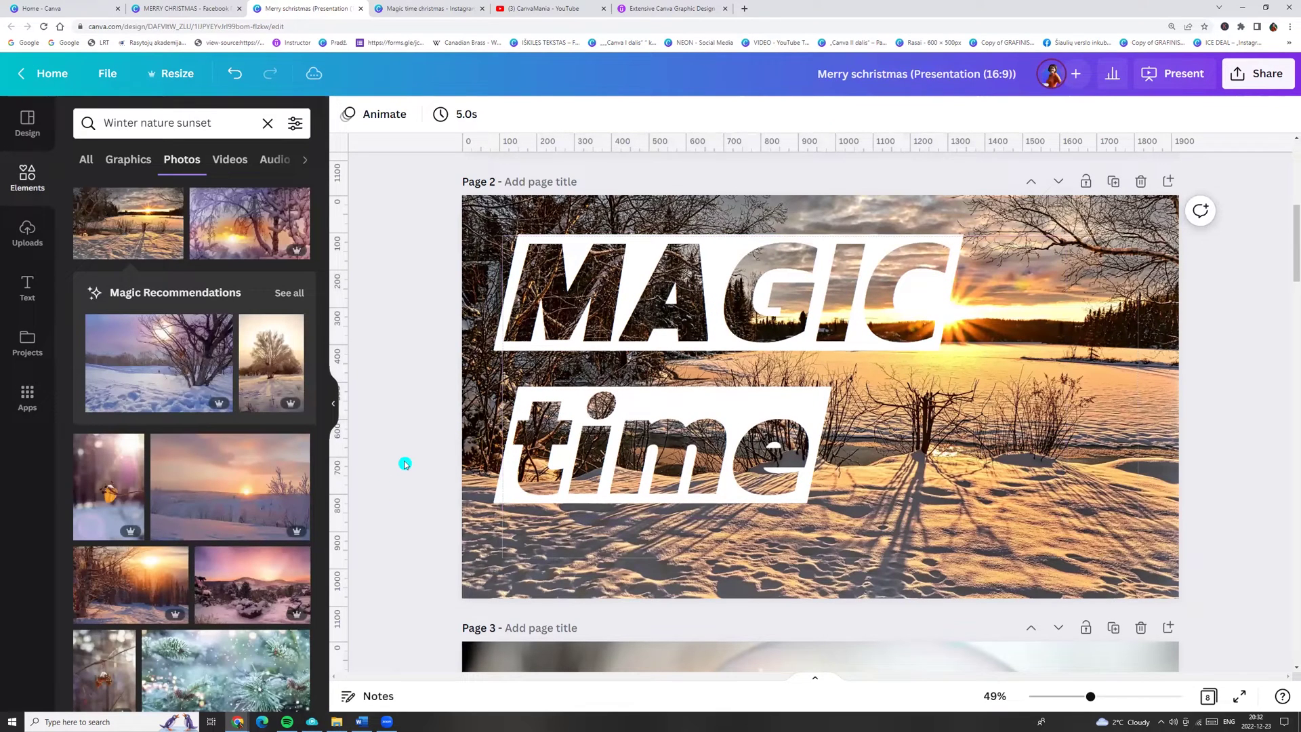
# - Reduce MAGIC time's line spacing, keep it left-aligned and remove the italics
pyautogui.click(666, 354)
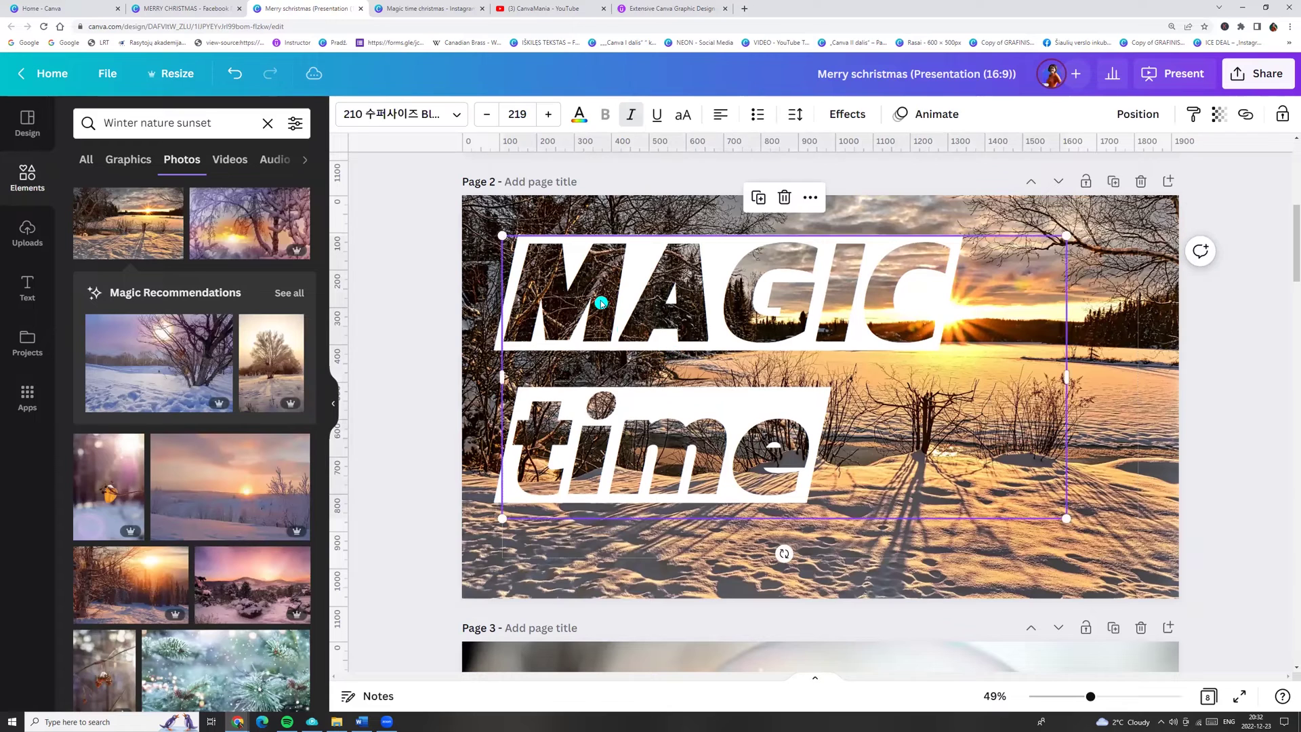
pyautogui.click(797, 115)
pyautogui.moveTo(885, 225); pyautogui.dragTo(855, 221)
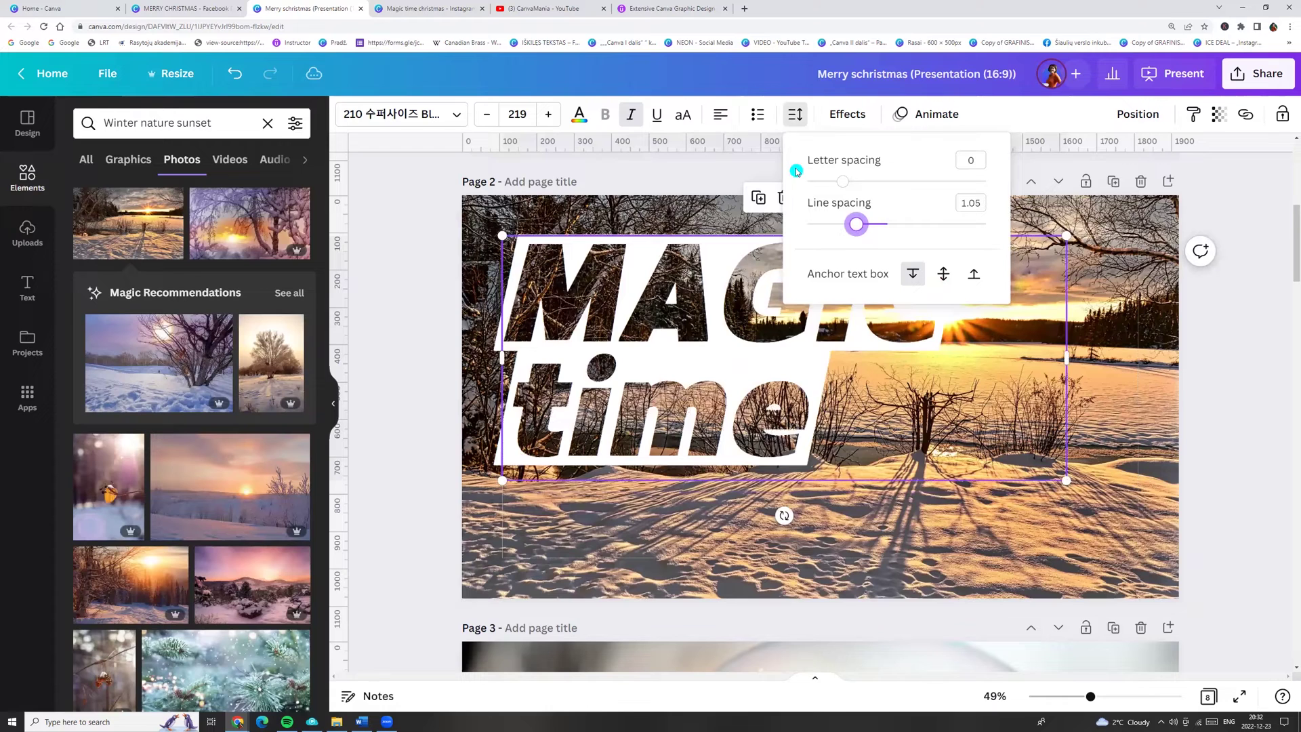
pyautogui.click(719, 115)
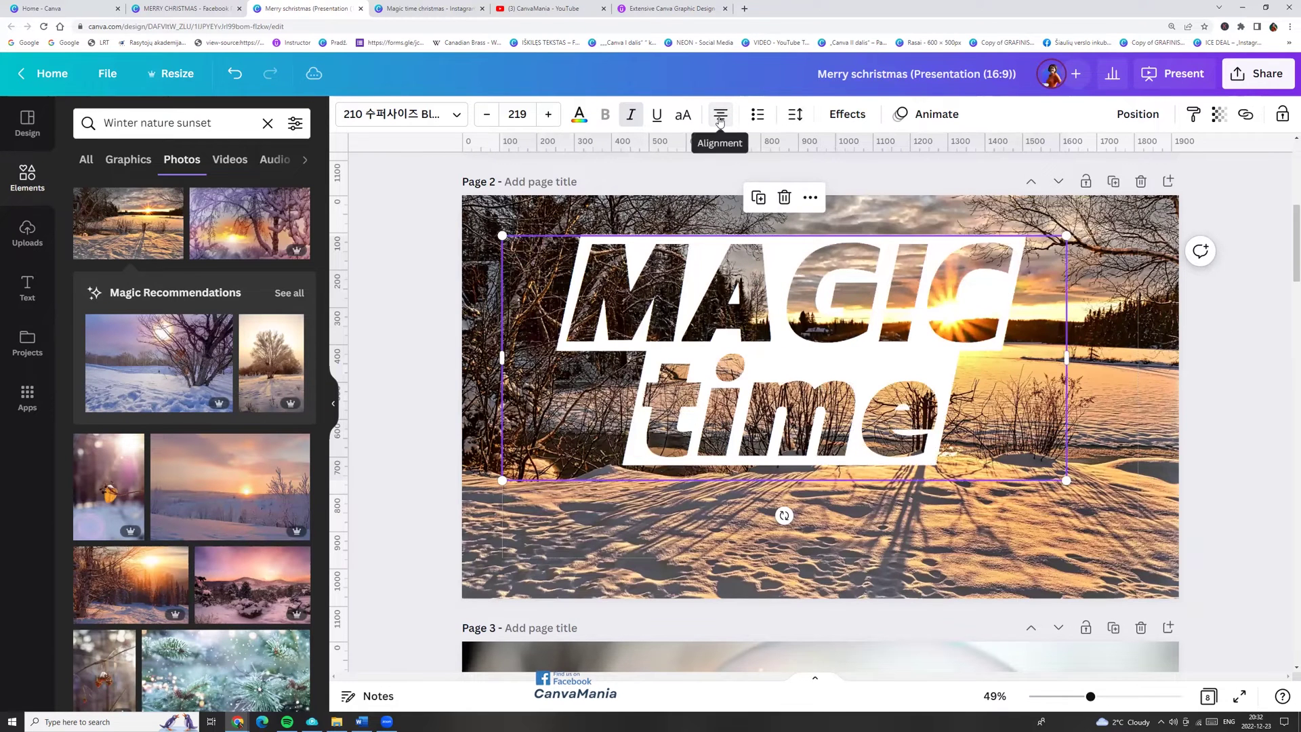
pyautogui.click(720, 115)
pyautogui.click(719, 116)
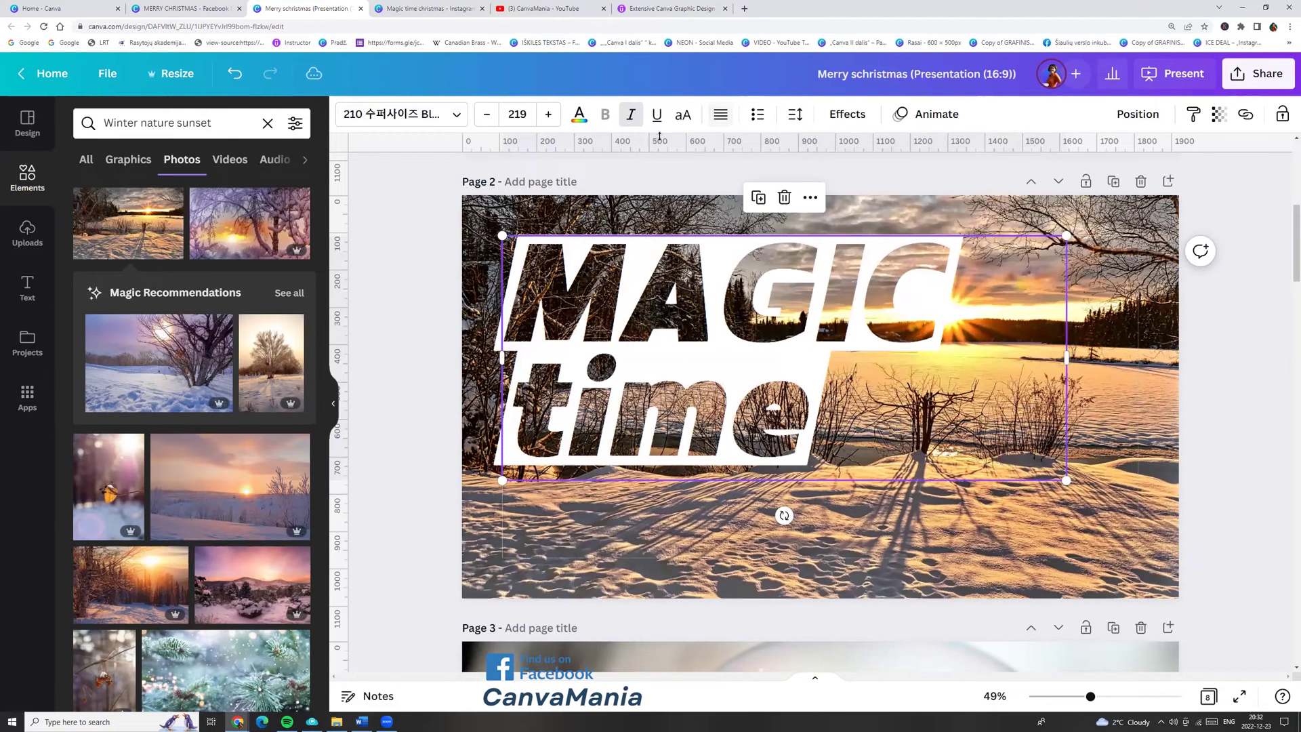
pyautogui.click(631, 116)
pyautogui.click(402, 301)
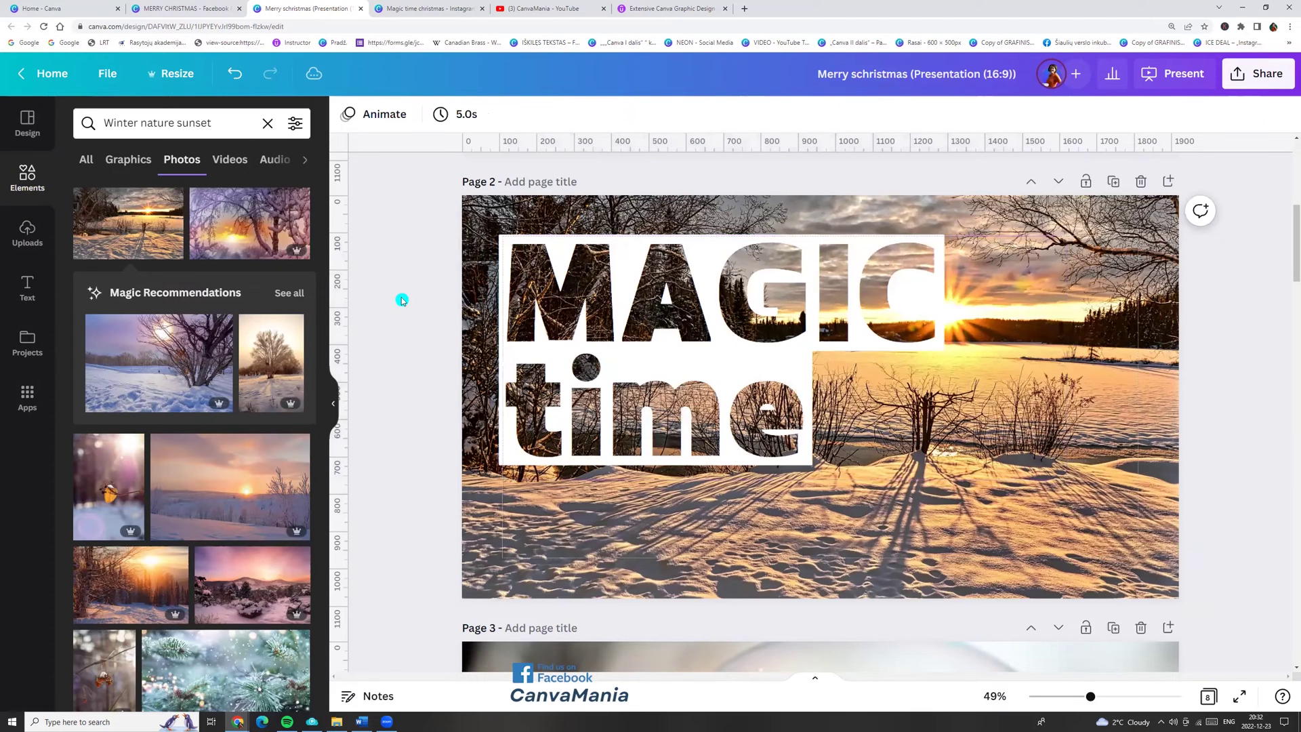
# - Enlarge the MAGIC time text slightly and nudge its position
pyautogui.click(894, 409)
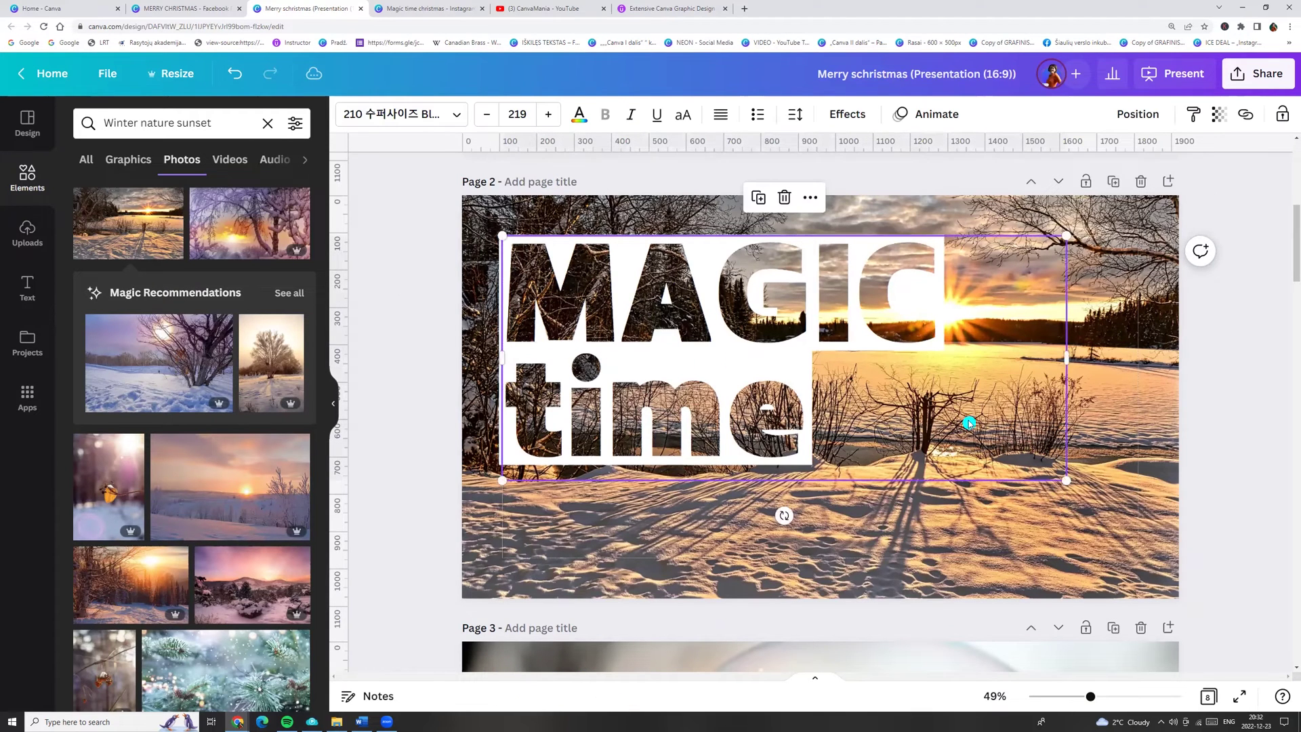
pyautogui.moveTo(1066, 480); pyautogui.dragTo(1138, 524)
pyautogui.moveTo(650, 360); pyautogui.dragTo(645, 375)
pyautogui.click(418, 385)
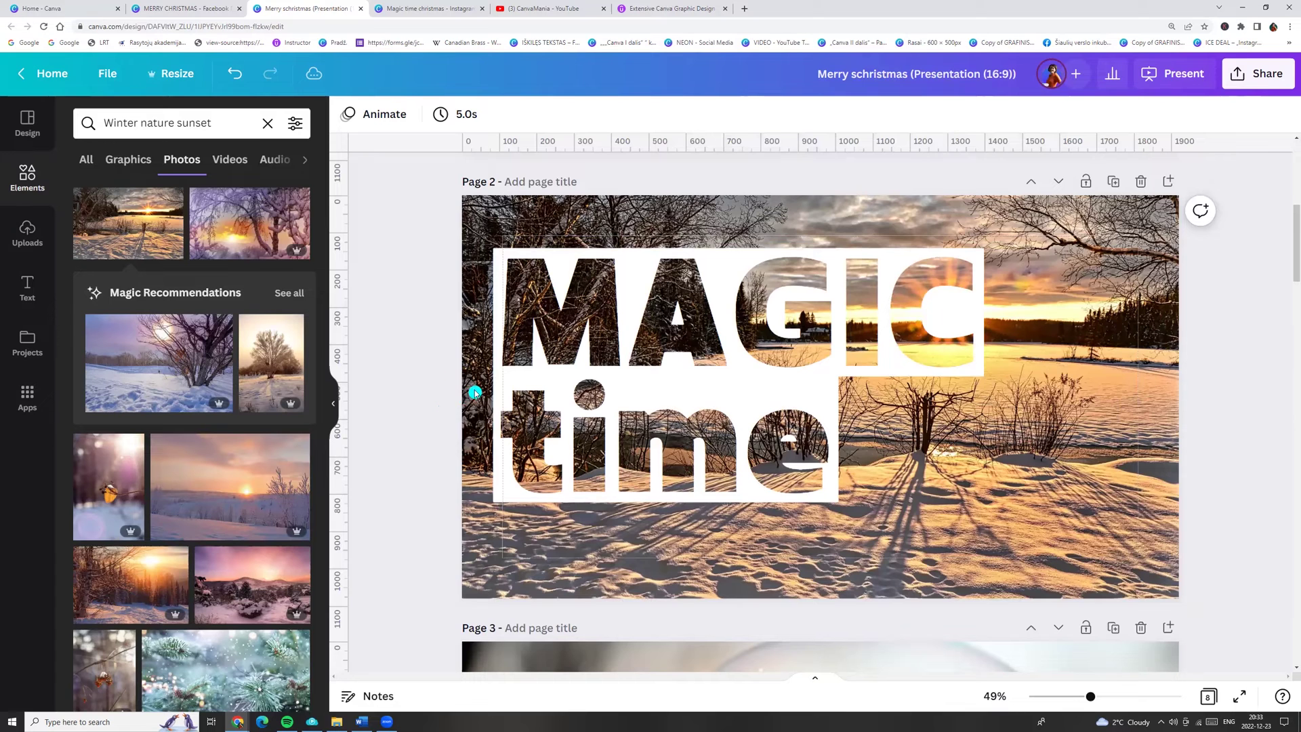
# - Add Page 3 and make a wooden-table photo from a 'christmas background' search its background
pyautogui.click(1169, 182)
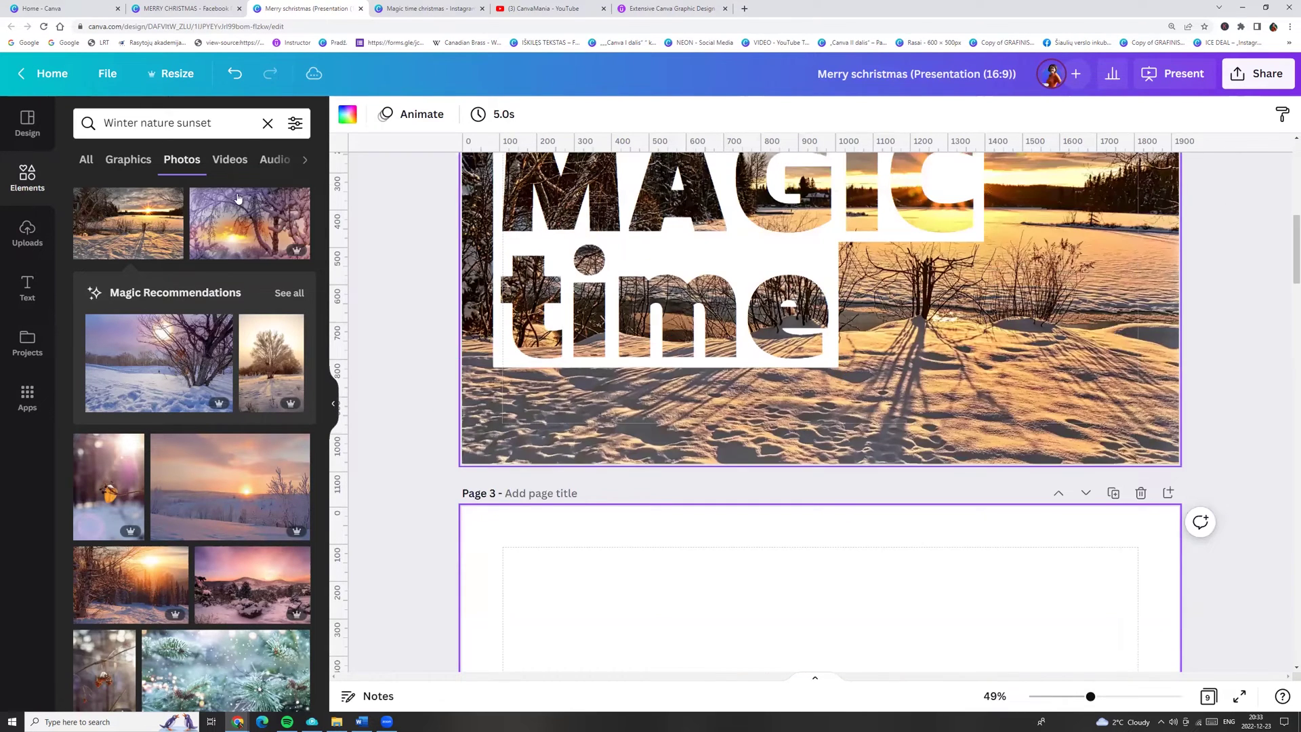
pyautogui.moveTo(212, 123); pyautogui.dragTo(33, 116)
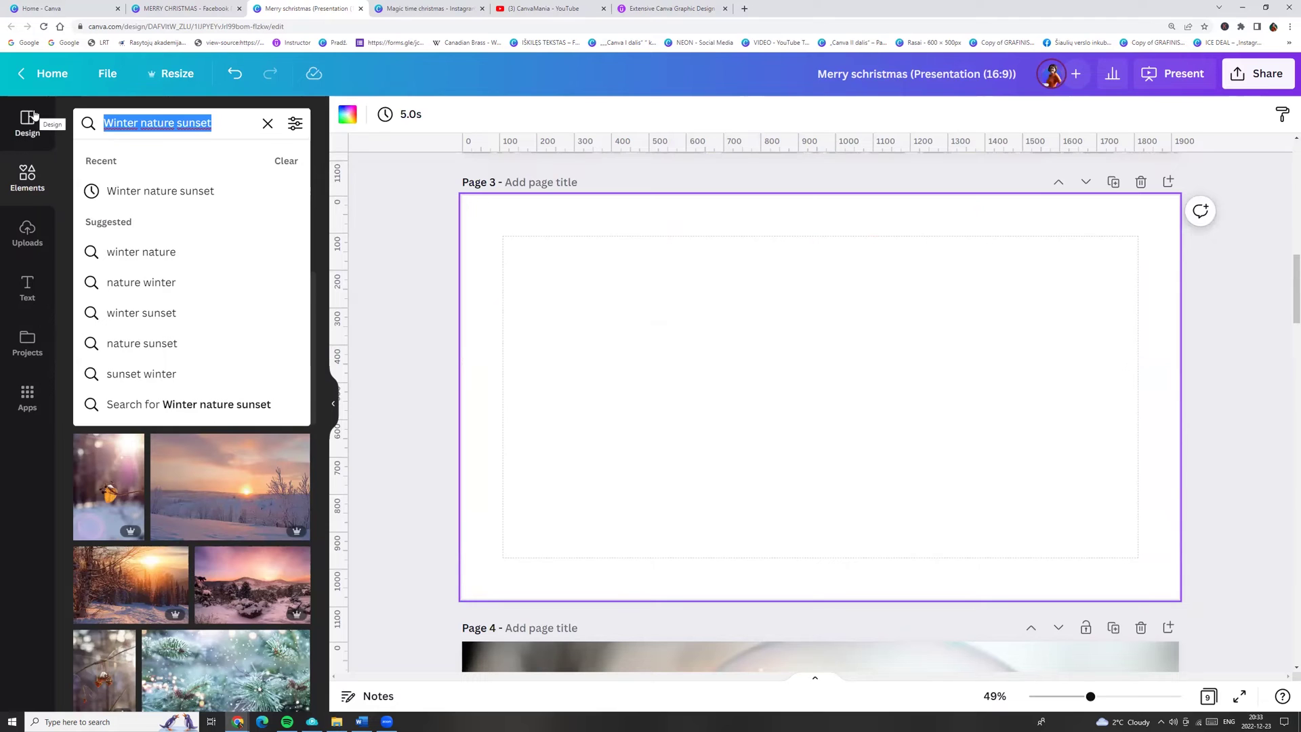
pyautogui.write('christmas background')
pyautogui.press('Return')
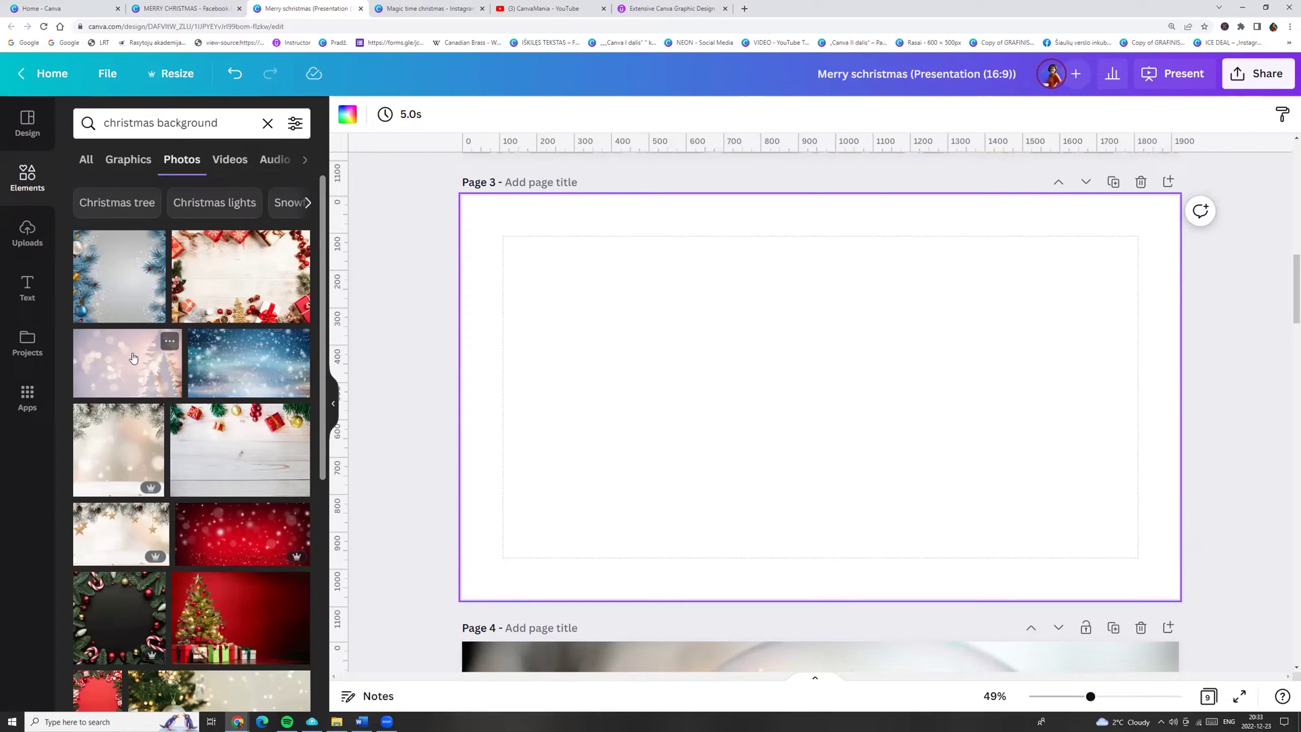
pyautogui.scroll(-5, 136, 372)
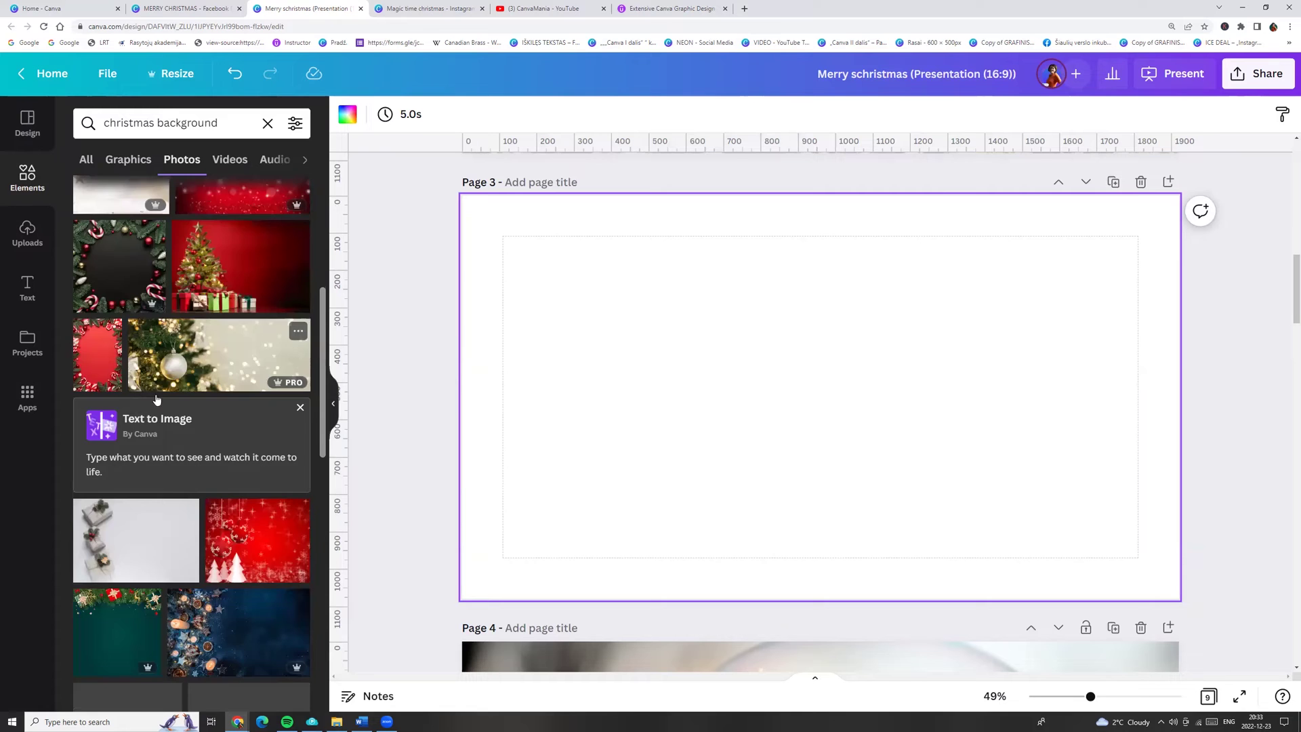
pyautogui.scroll(-15, 156, 399)
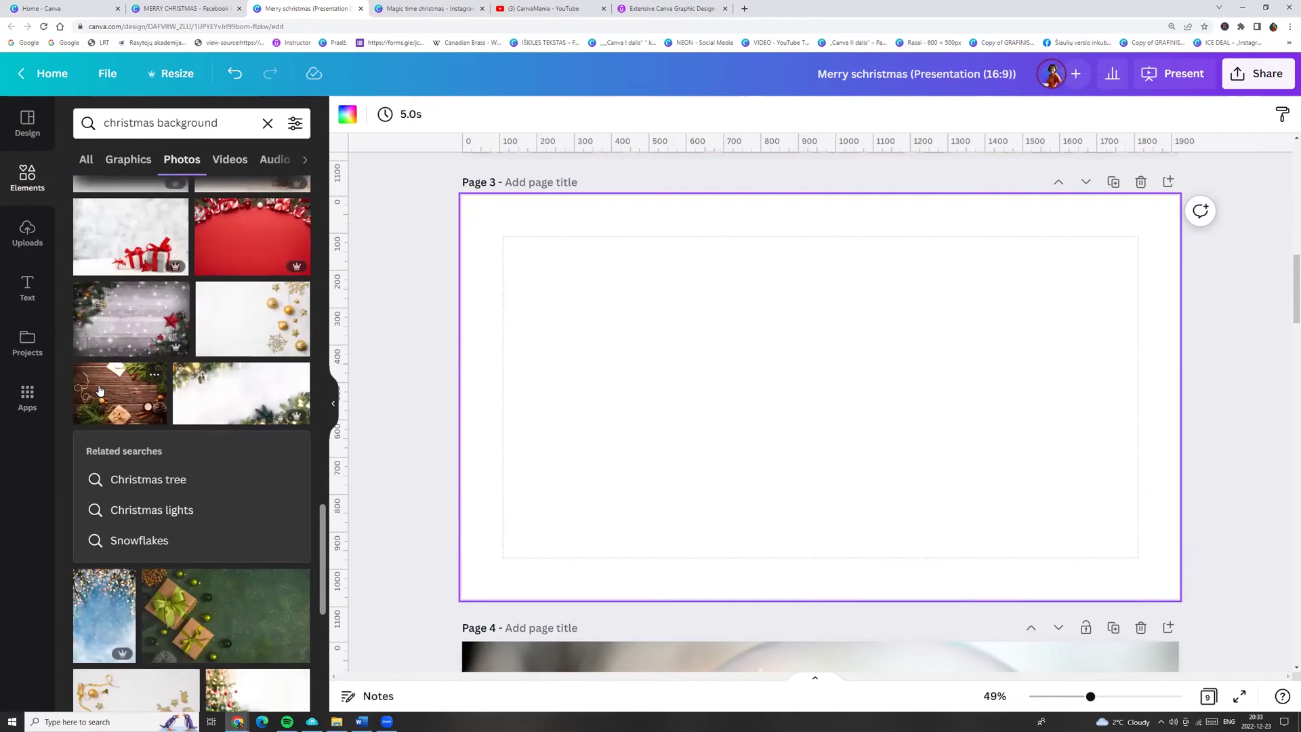
pyautogui.moveTo(100, 391); pyautogui.dragTo(483, 208)
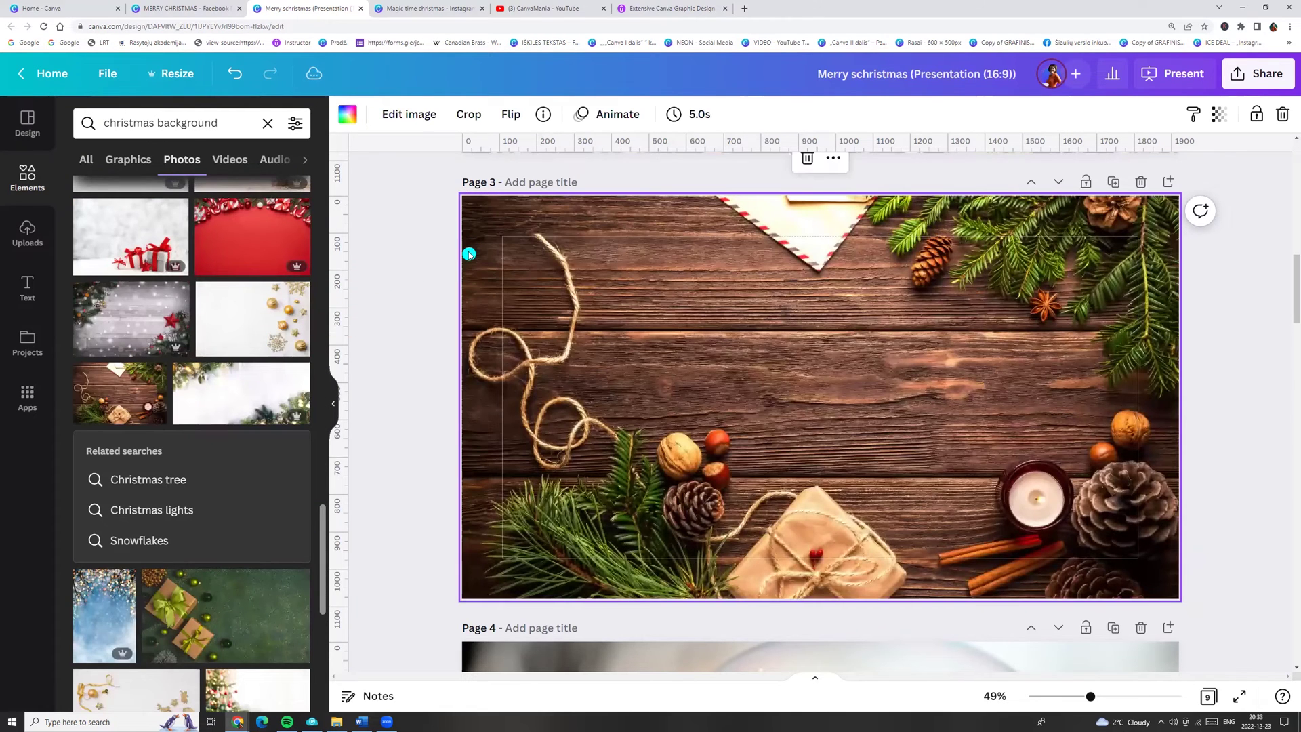
pyautogui.click(425, 257)
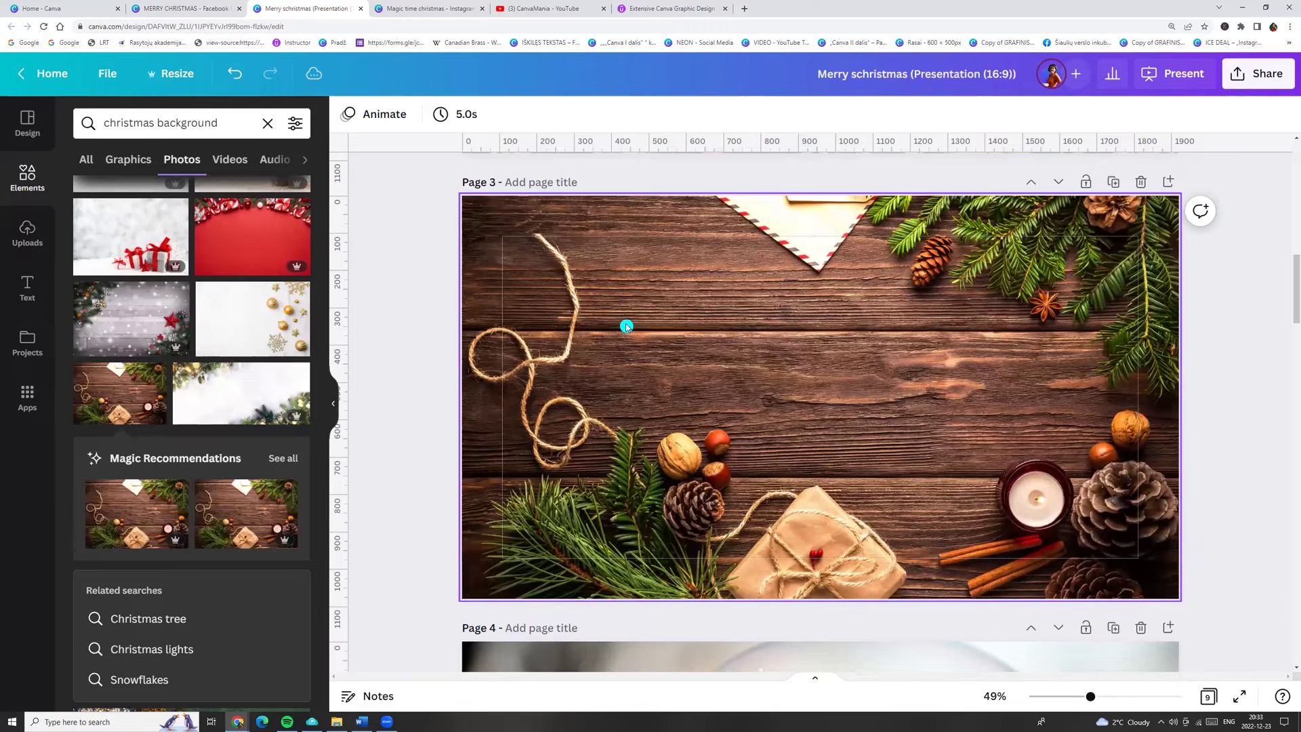
# - Paste the MAGIC time text onto Page 3 and change it to just 'Merry'
pyautogui.scroll(4, 627, 326)
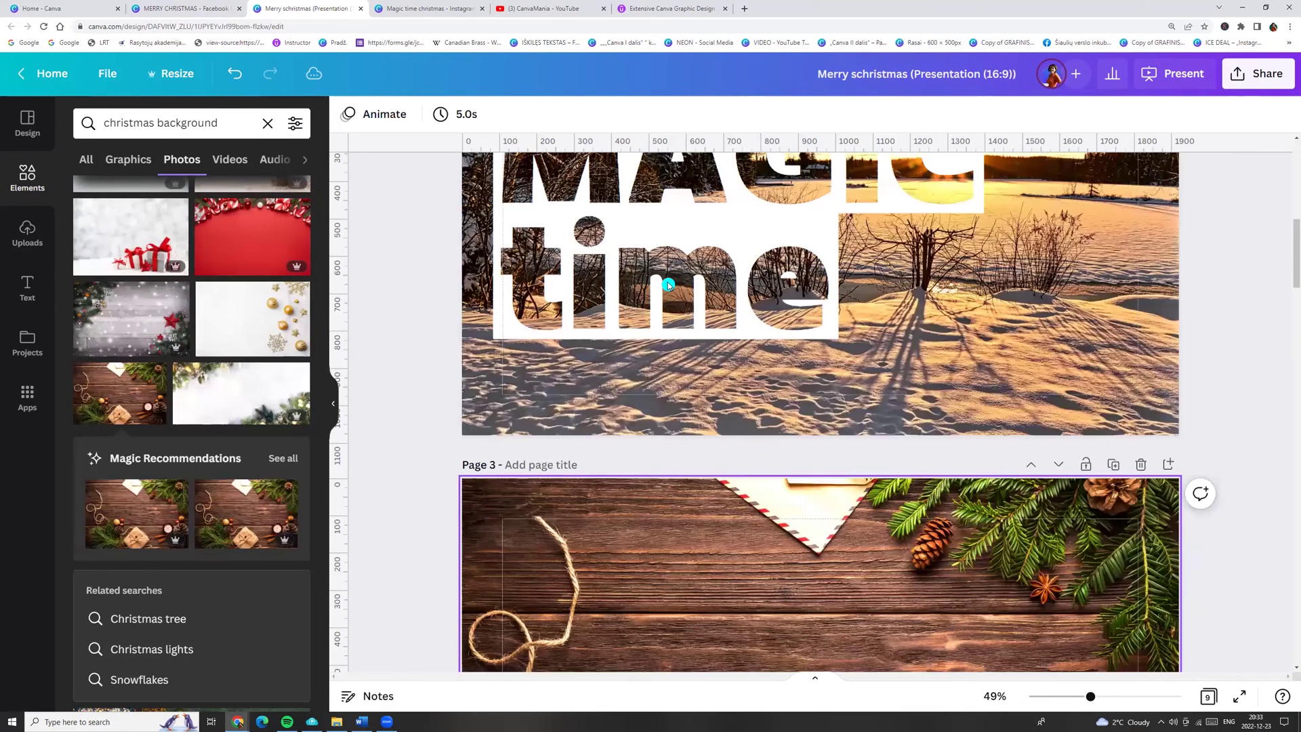
pyautogui.click(654, 307)
pyautogui.scroll(-4, 644, 332)
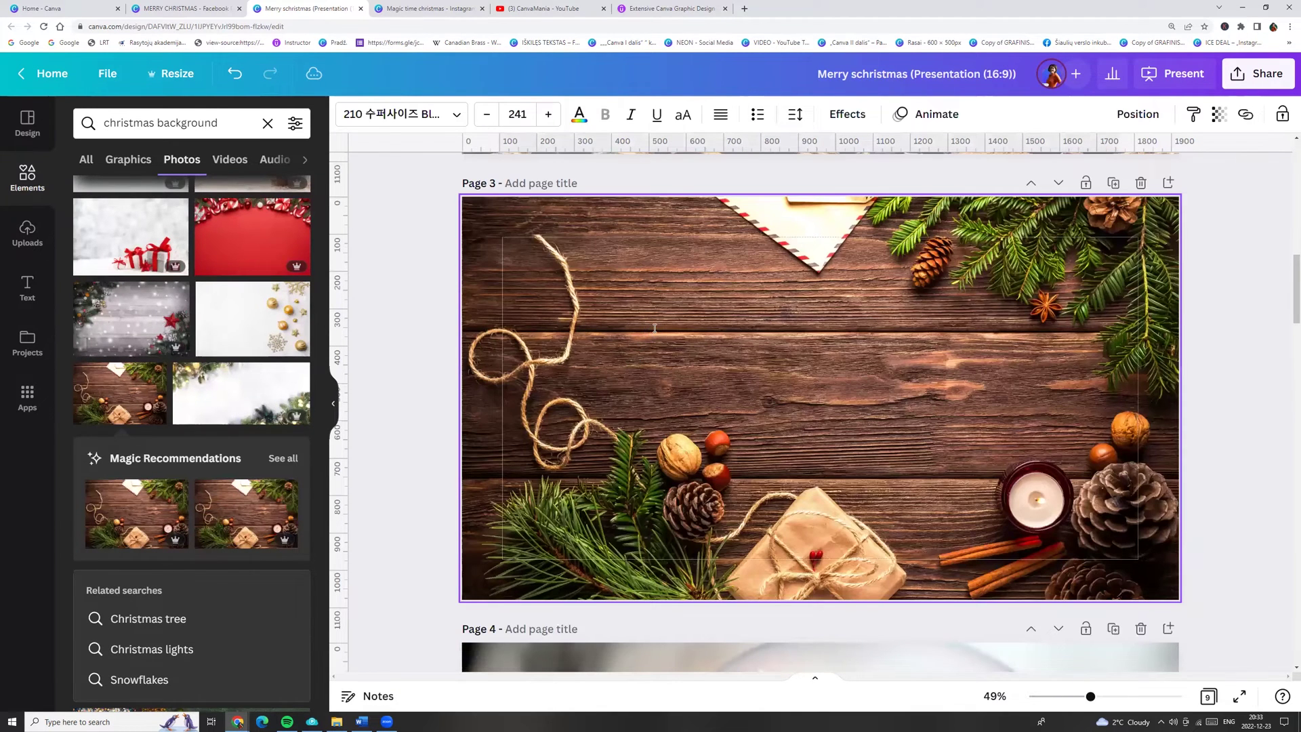
pyautogui.hotkey('ctrl', 'v')
pyautogui.write('M')
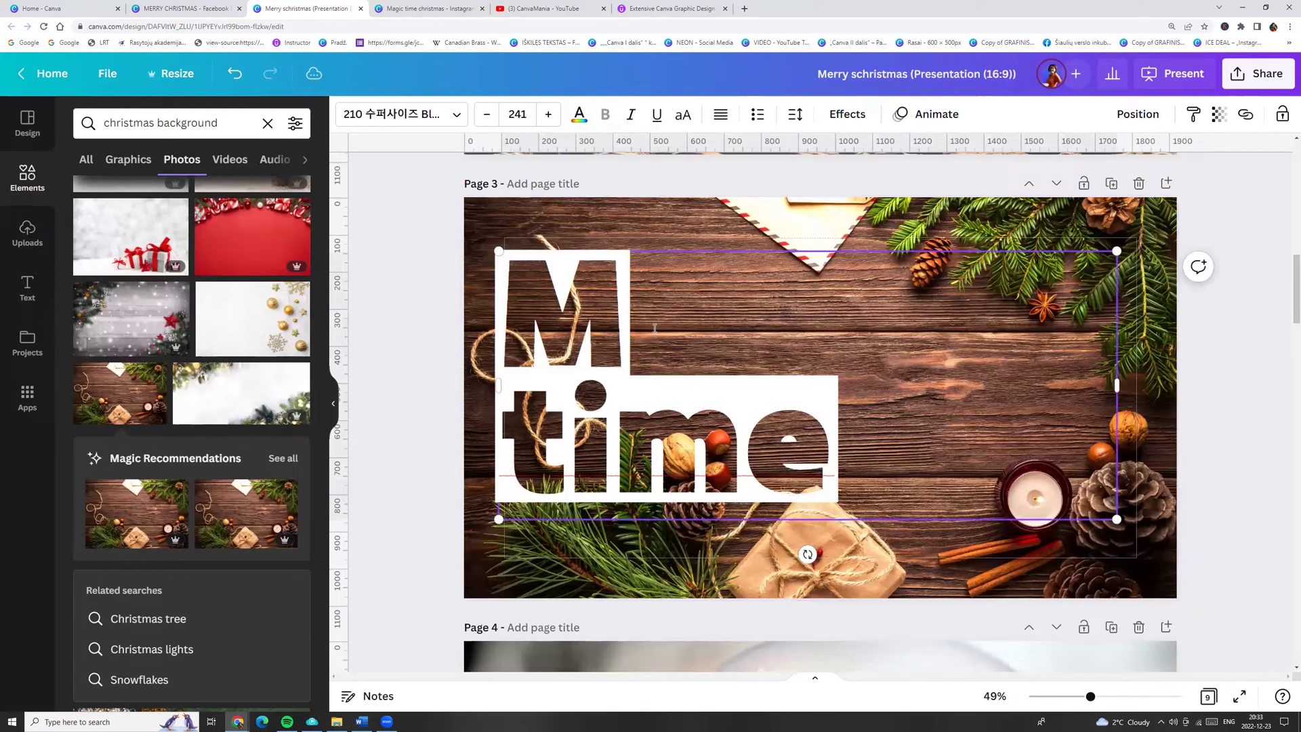
pyautogui.write('erry')
pyautogui.doubleClick(839, 430)
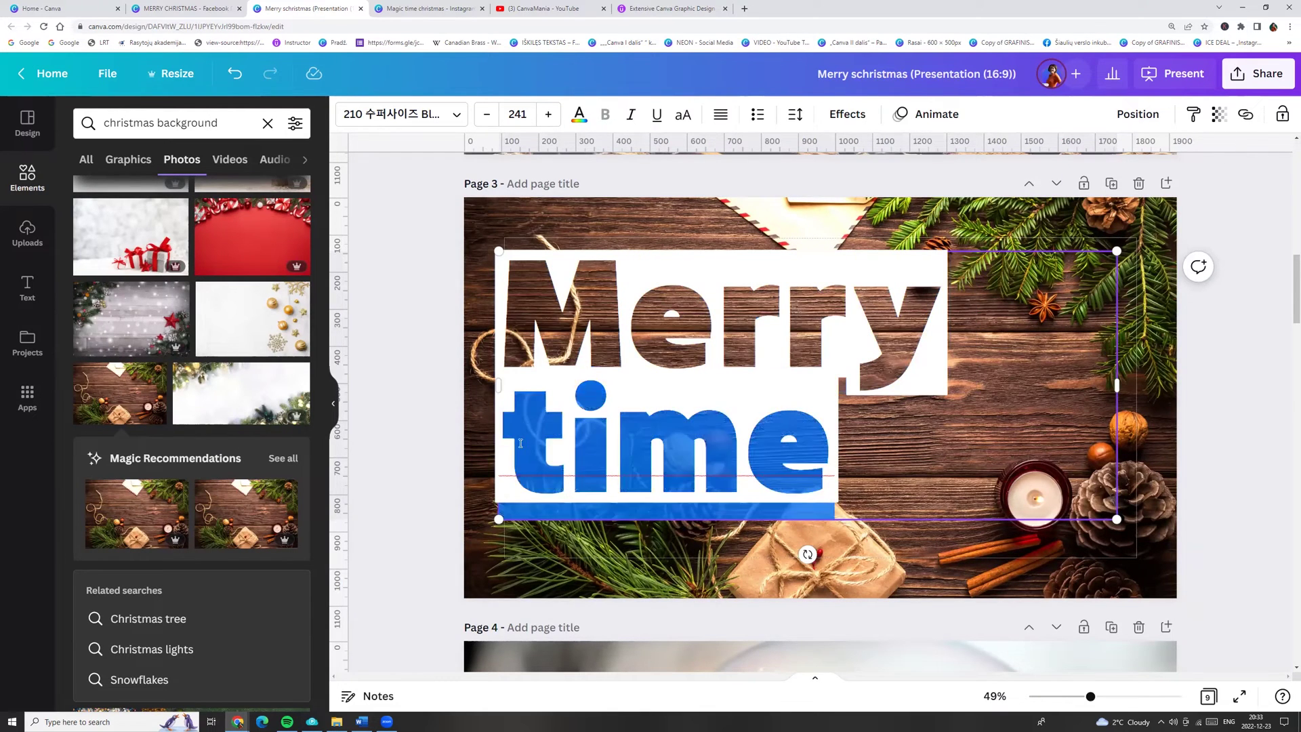
pyautogui.press('BackSpace')
pyautogui.press('BackSpace')
# - Duplicate Merry below as 'Christmas' and widen it to fit one line
pyautogui.moveTo(782, 381); pyautogui.dragTo(792, 465)
pyautogui.write('Christmas')
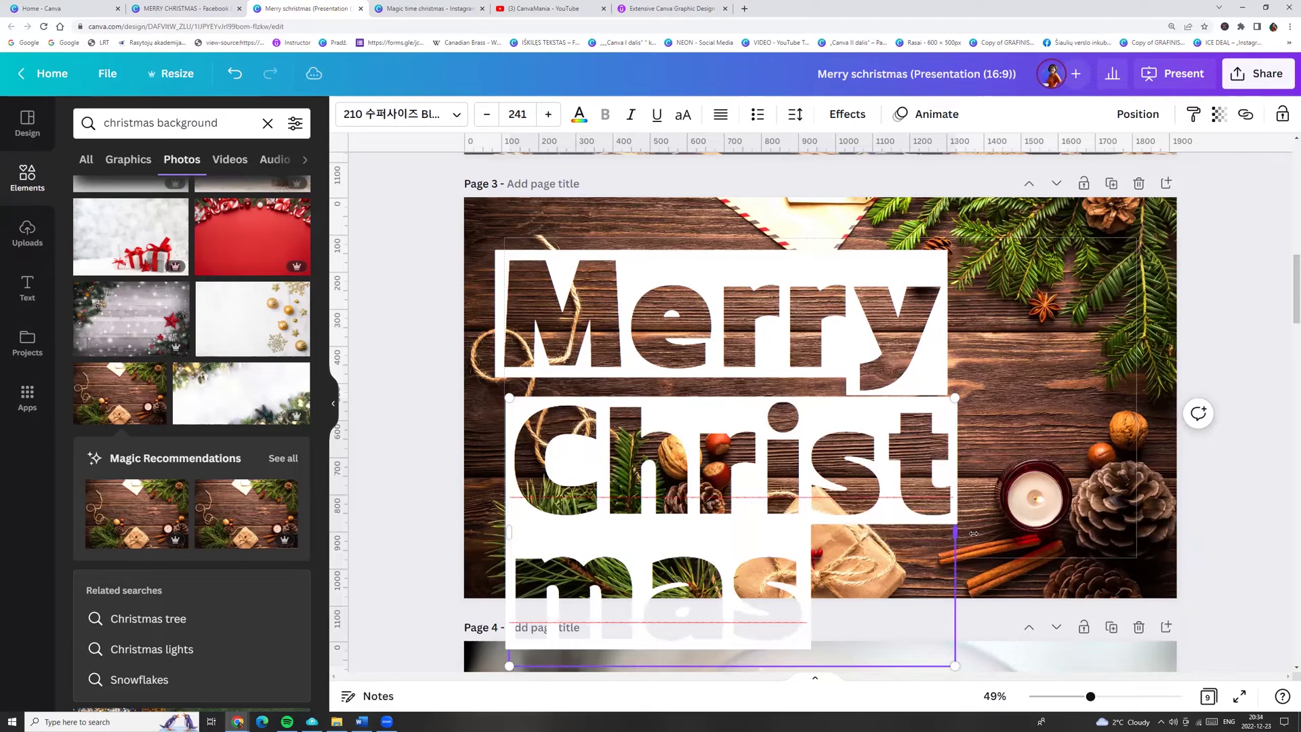
pyautogui.moveTo(974, 533); pyautogui.dragTo(1260, 498)
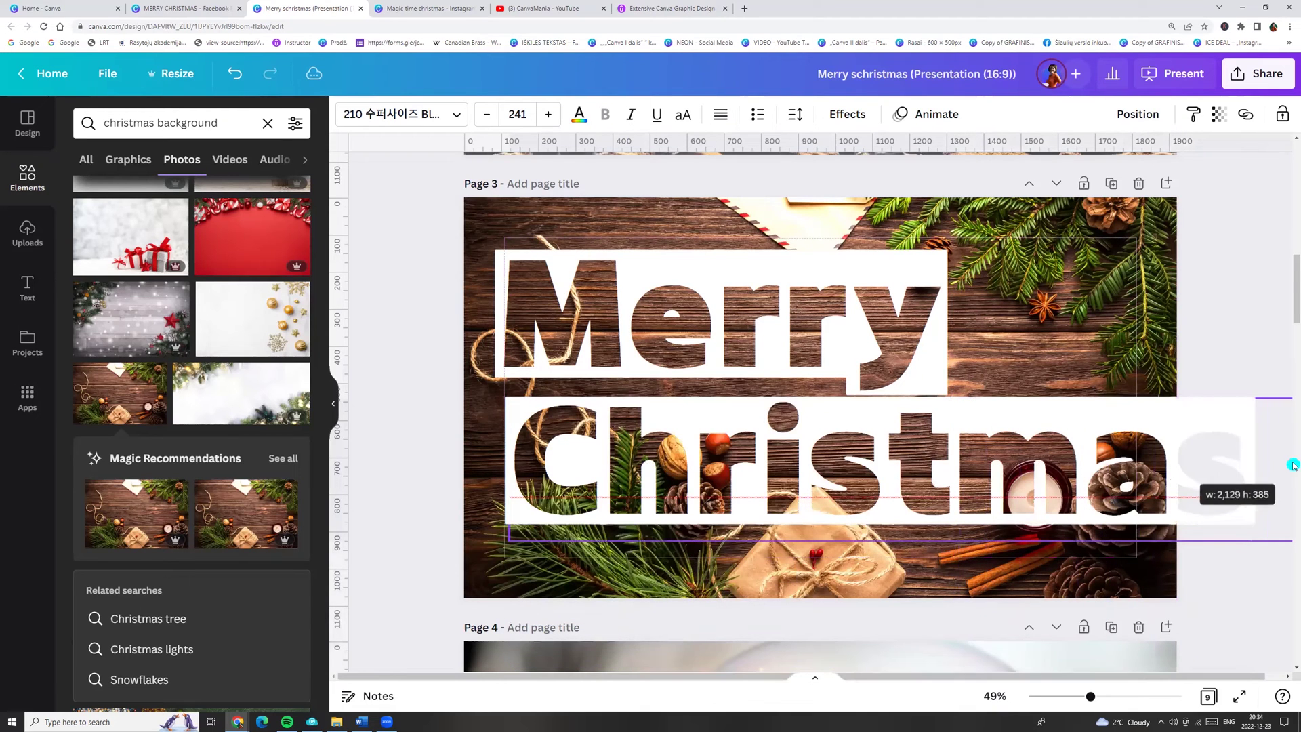
# - Set Christmas to the 210 수퍼사이즈 Black 3D font at size 150
pyautogui.click(427, 113)
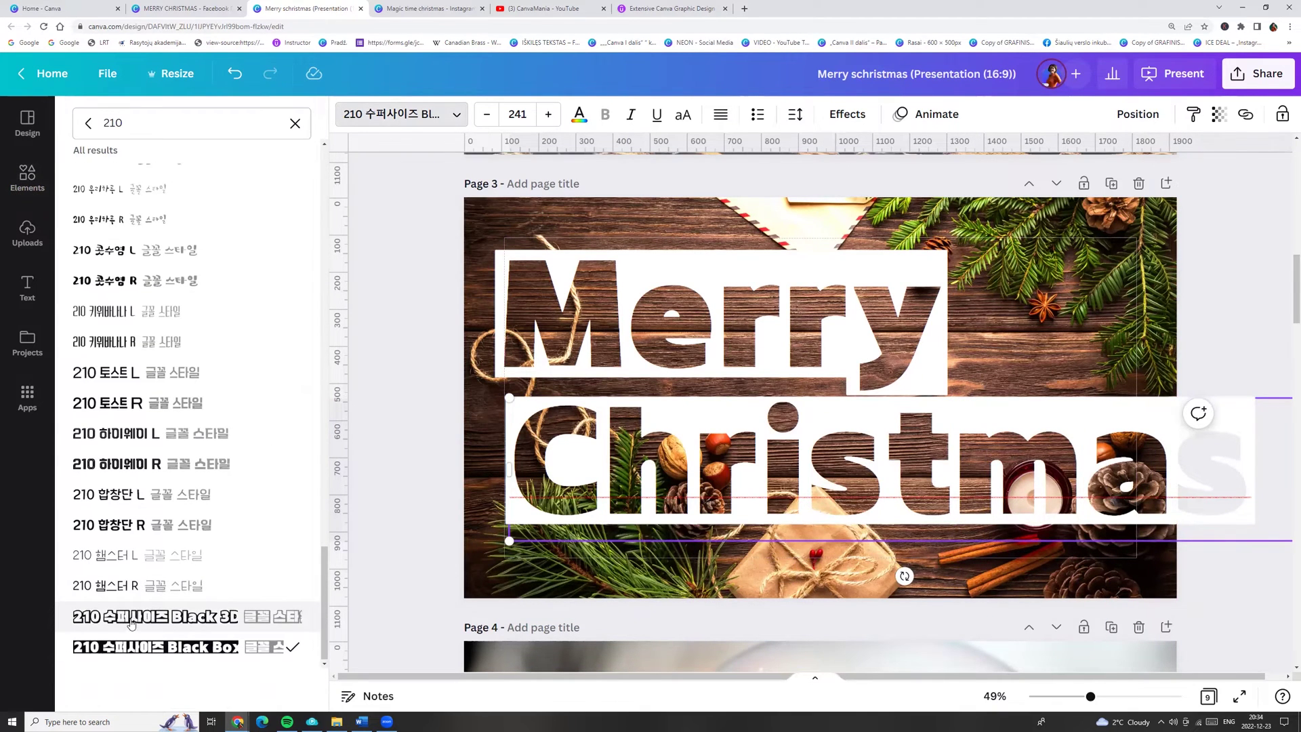
pyautogui.click(150, 616)
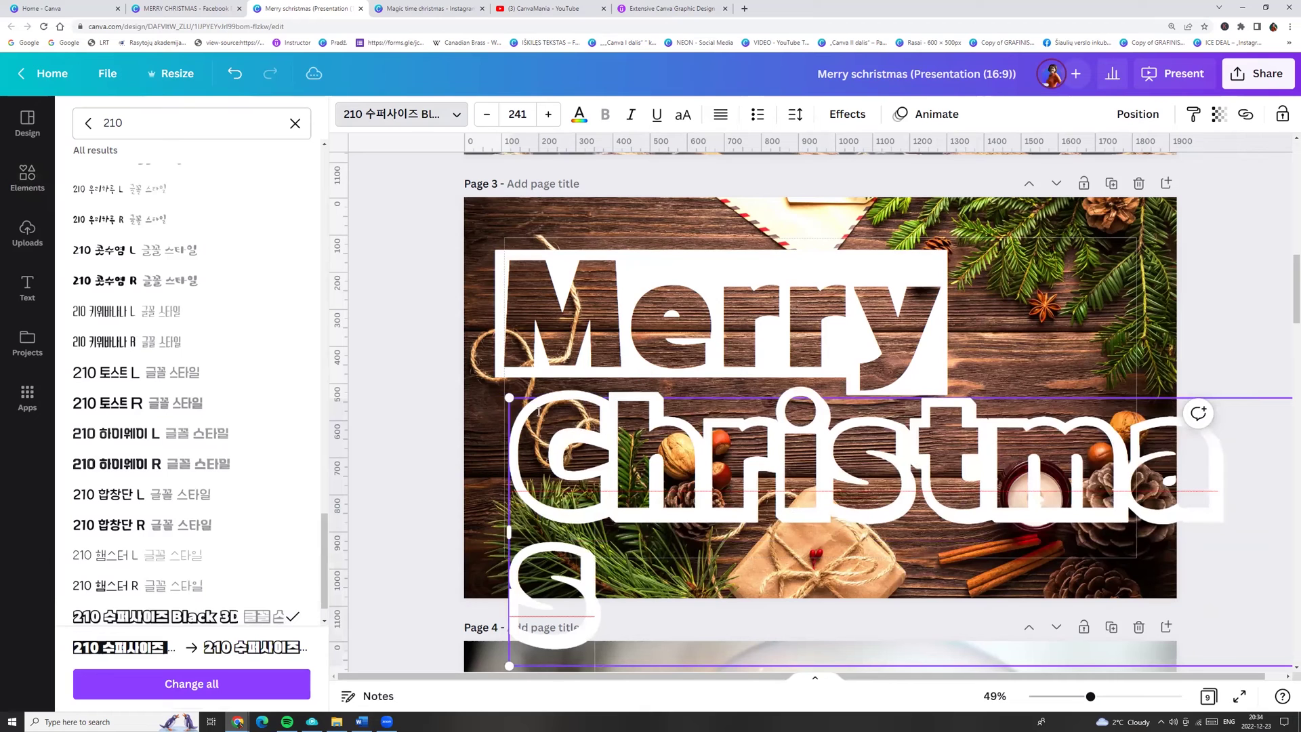
pyautogui.click(485, 116)
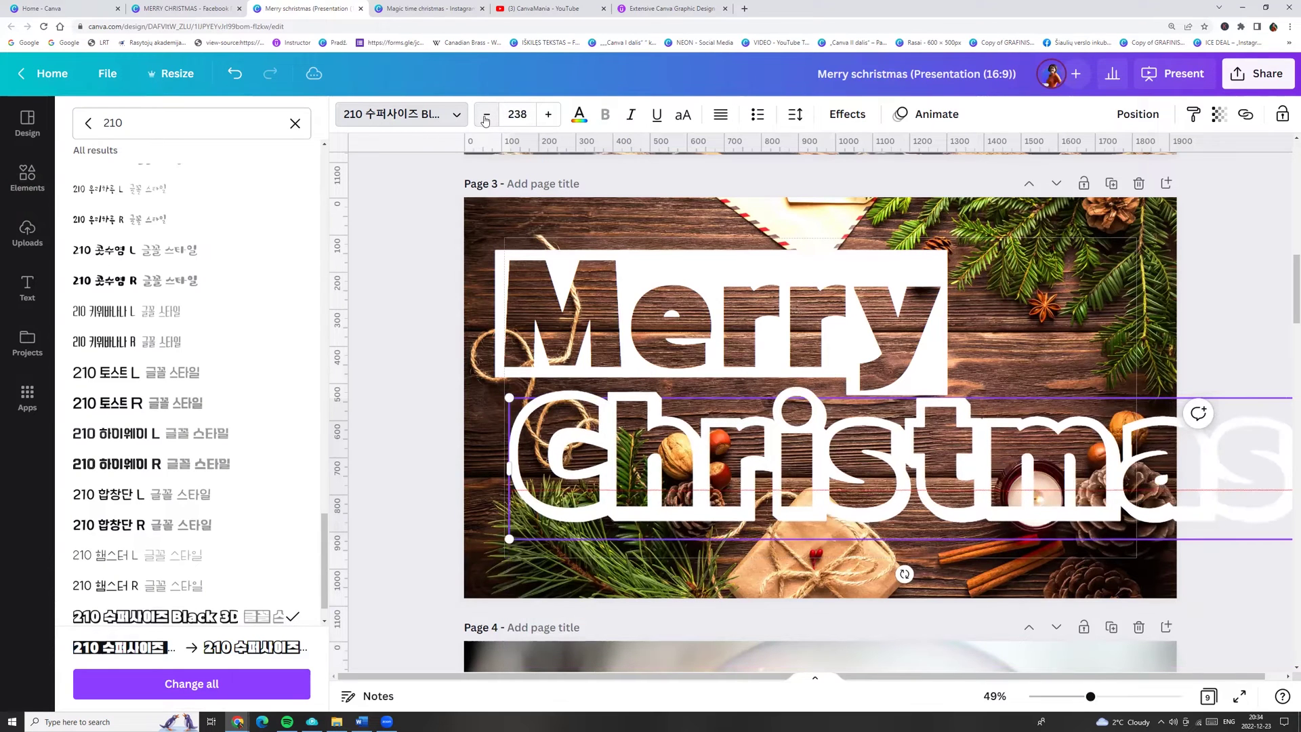
pyautogui.click(486, 115)
pyautogui.click(486, 116)
pyautogui.click(486, 115)
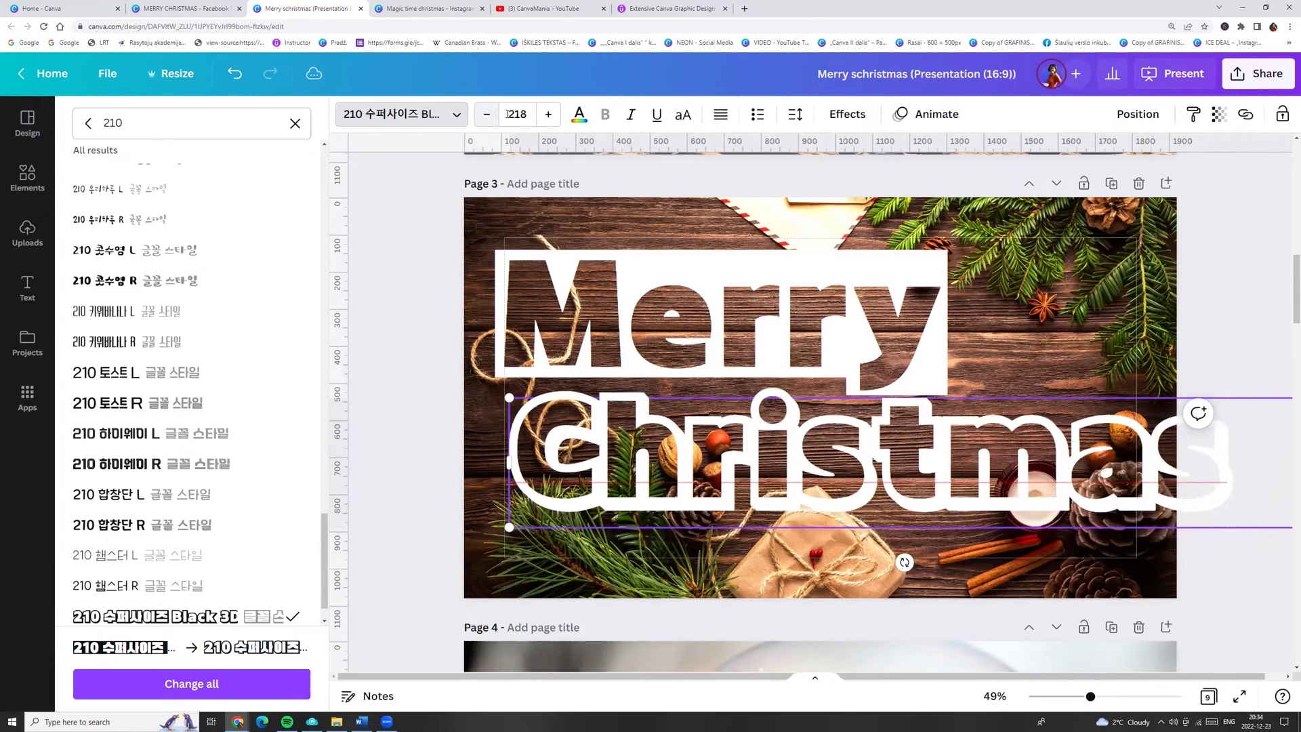
pyautogui.click(516, 113)
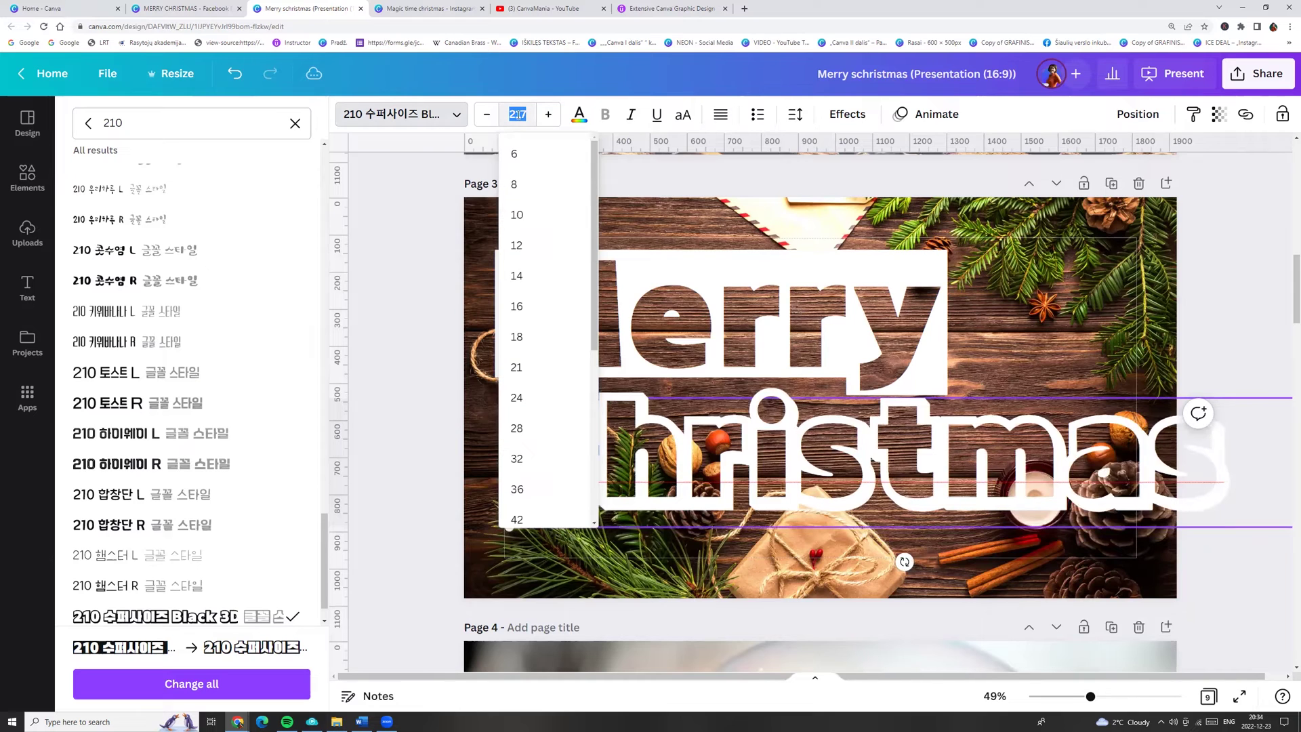
pyautogui.write('150')
pyautogui.press('Return')
# - Give Merry the same 210 수퍼사이즈 Black 3D font at size 150
pyautogui.click(627, 284)
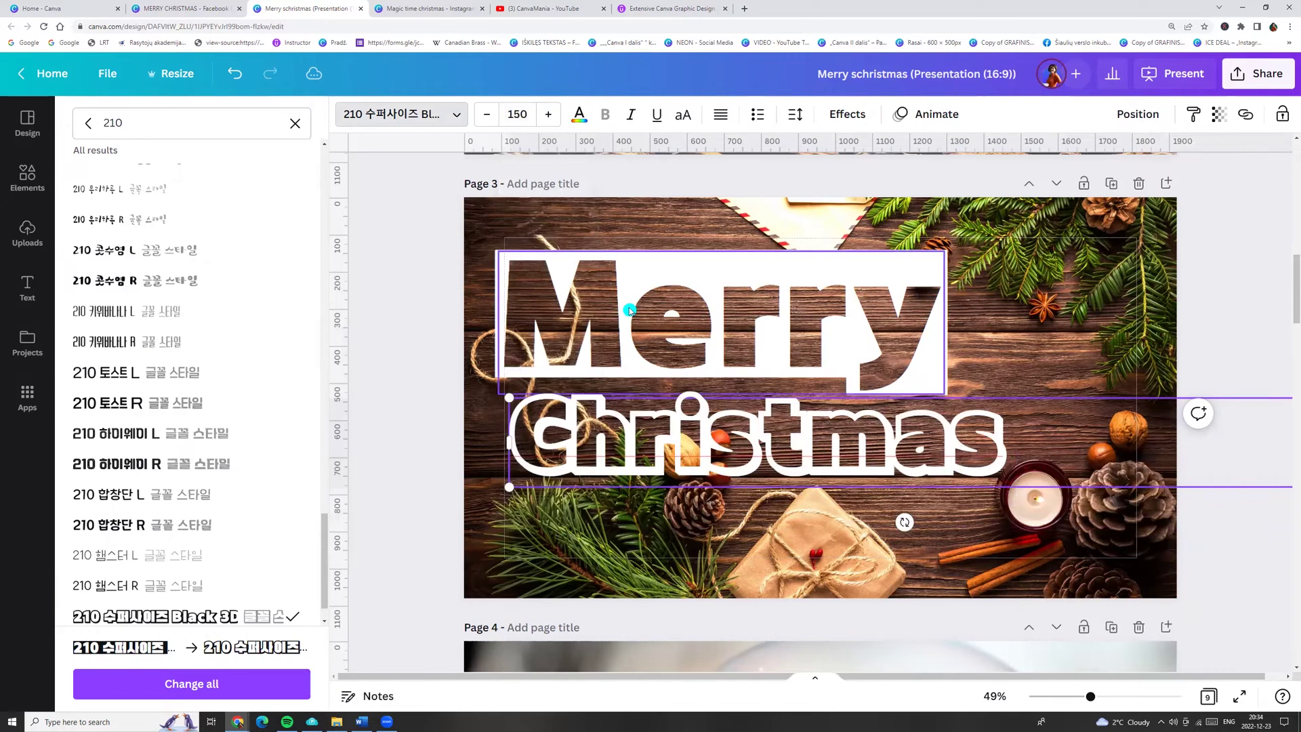
pyautogui.click(175, 619)
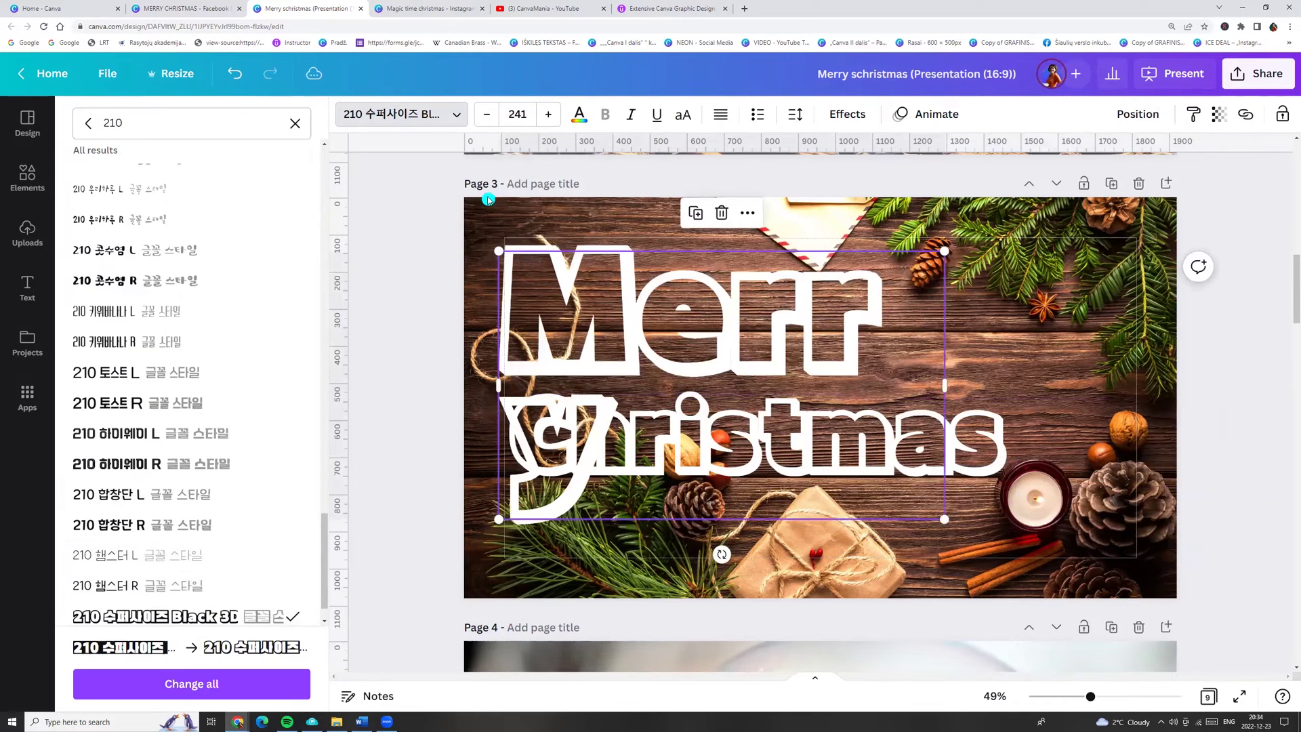
pyautogui.click(517, 114)
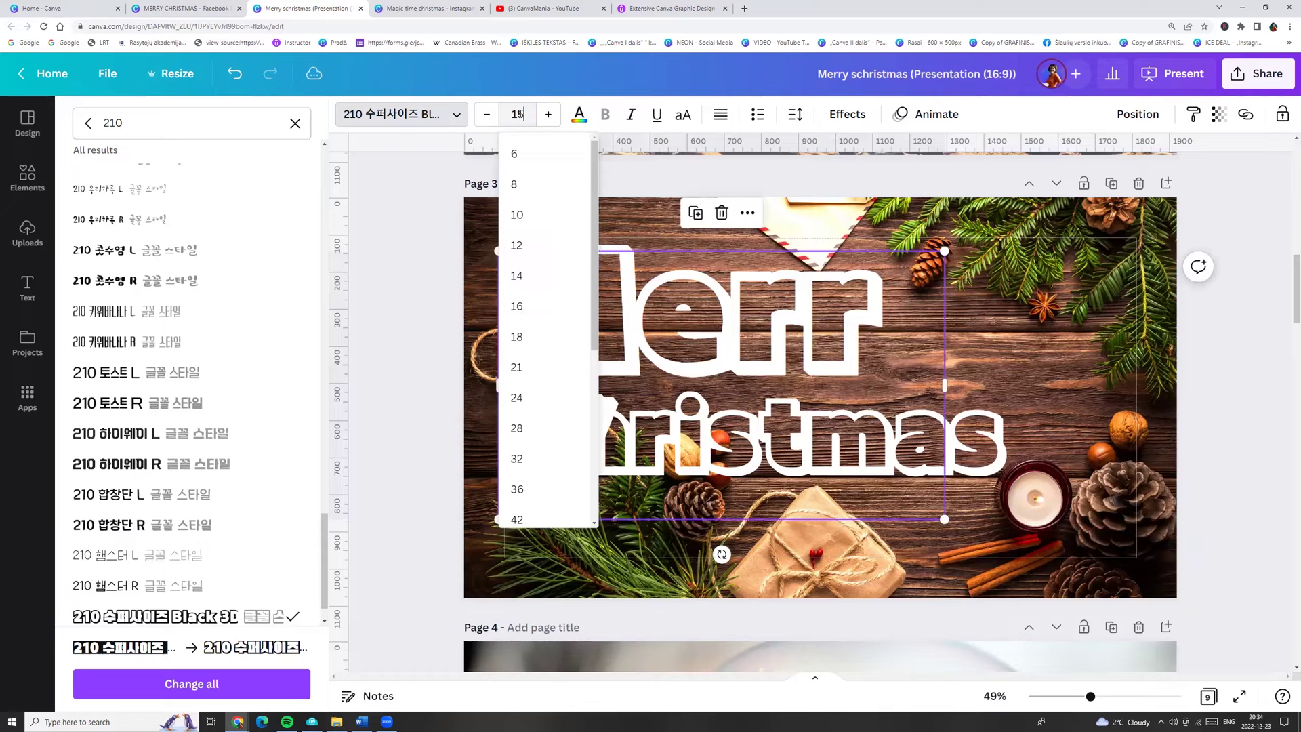
pyautogui.write('150')
pyautogui.press('Return')
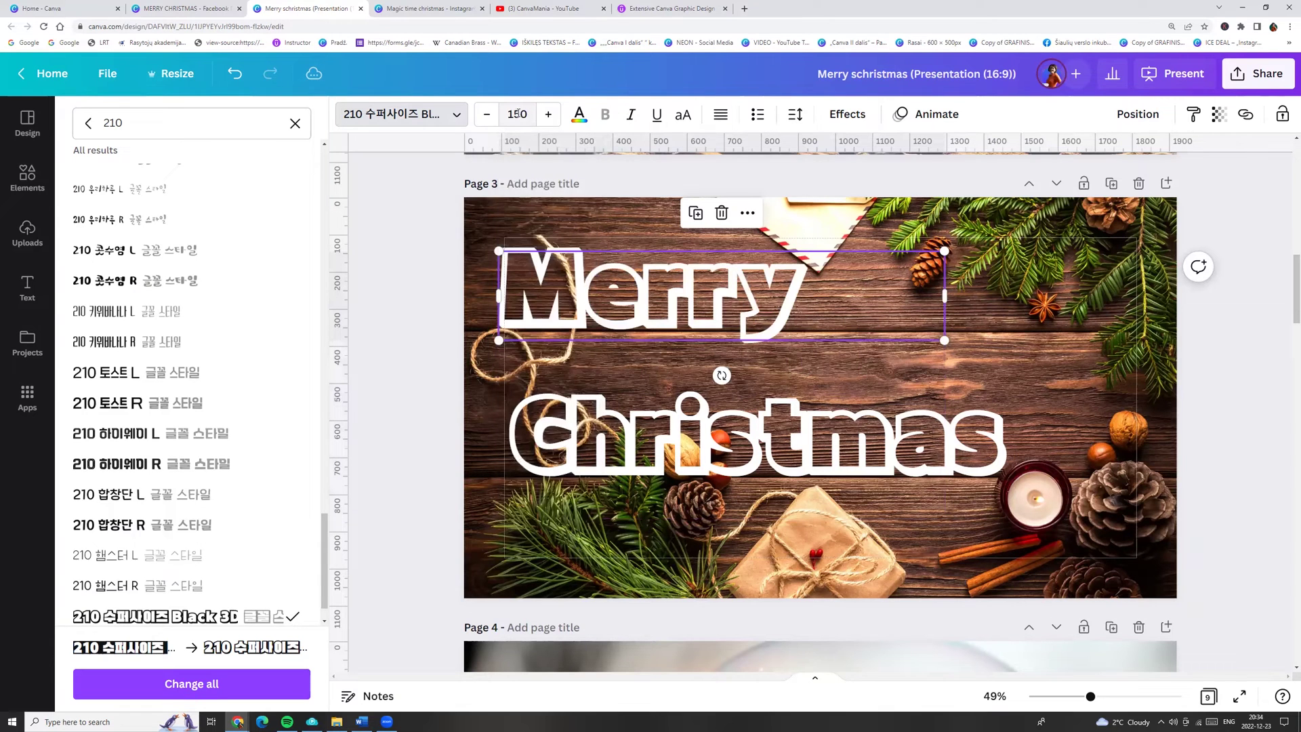
# - Resize the text boxes and position Christmas directly beneath Merry
pyautogui.moveTo(947, 294); pyautogui.dragTo(819, 294)
pyautogui.click(843, 425)
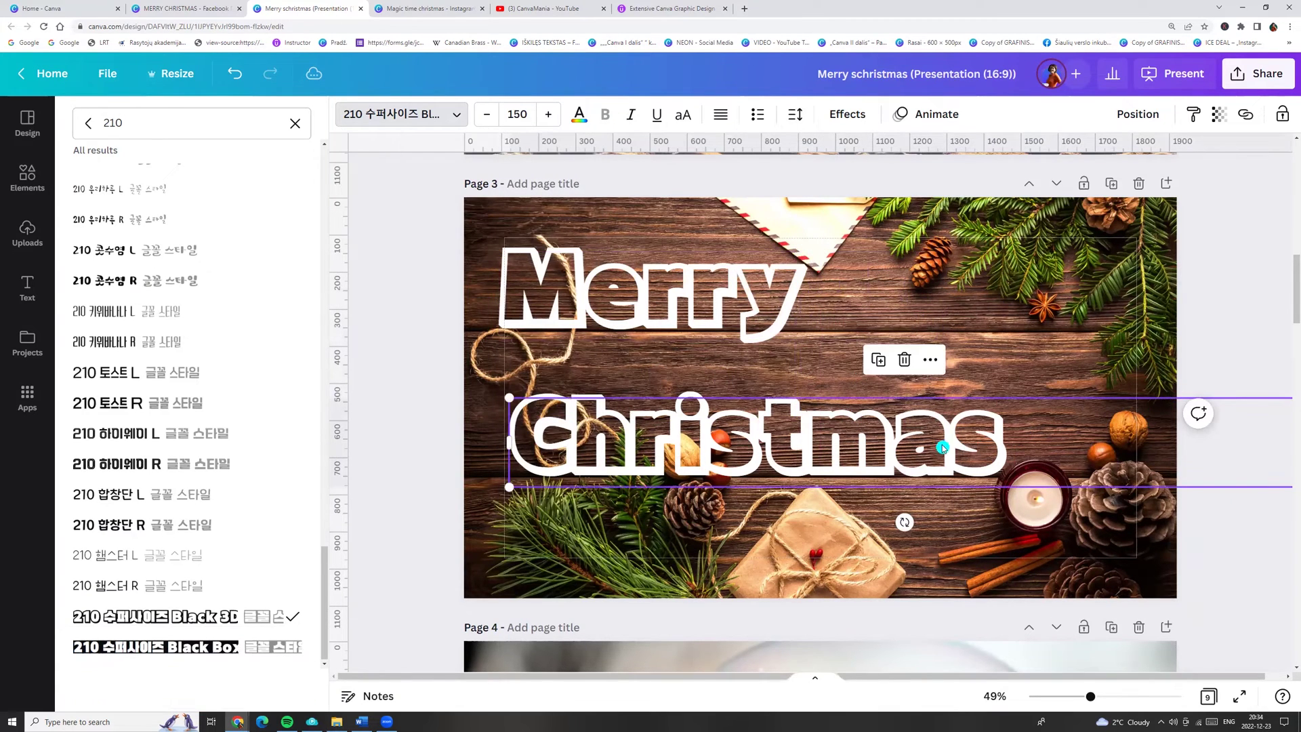
pyautogui.moveTo(943, 447); pyautogui.dragTo(754, 394)
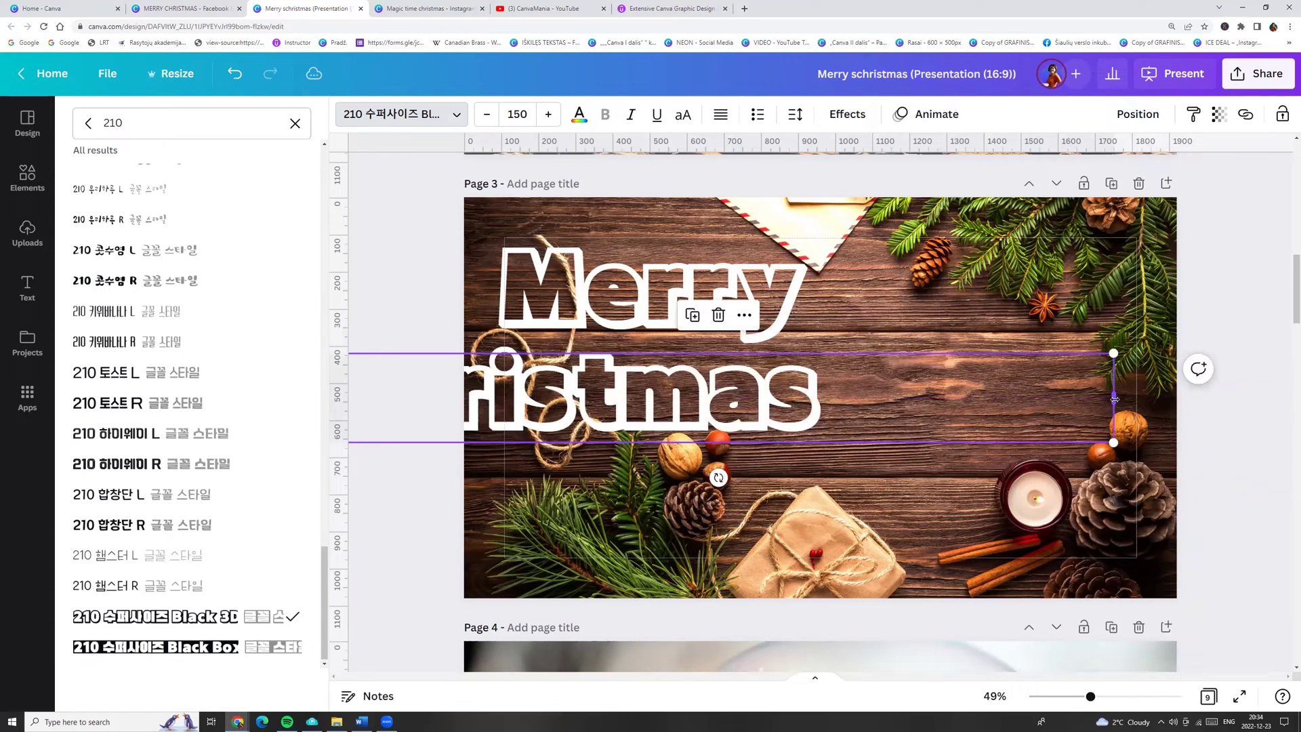
pyautogui.moveTo(1115, 399); pyautogui.dragTo(972, 447)
# - Add a dark-coloured drop shadow to Merry
pyautogui.click(714, 305)
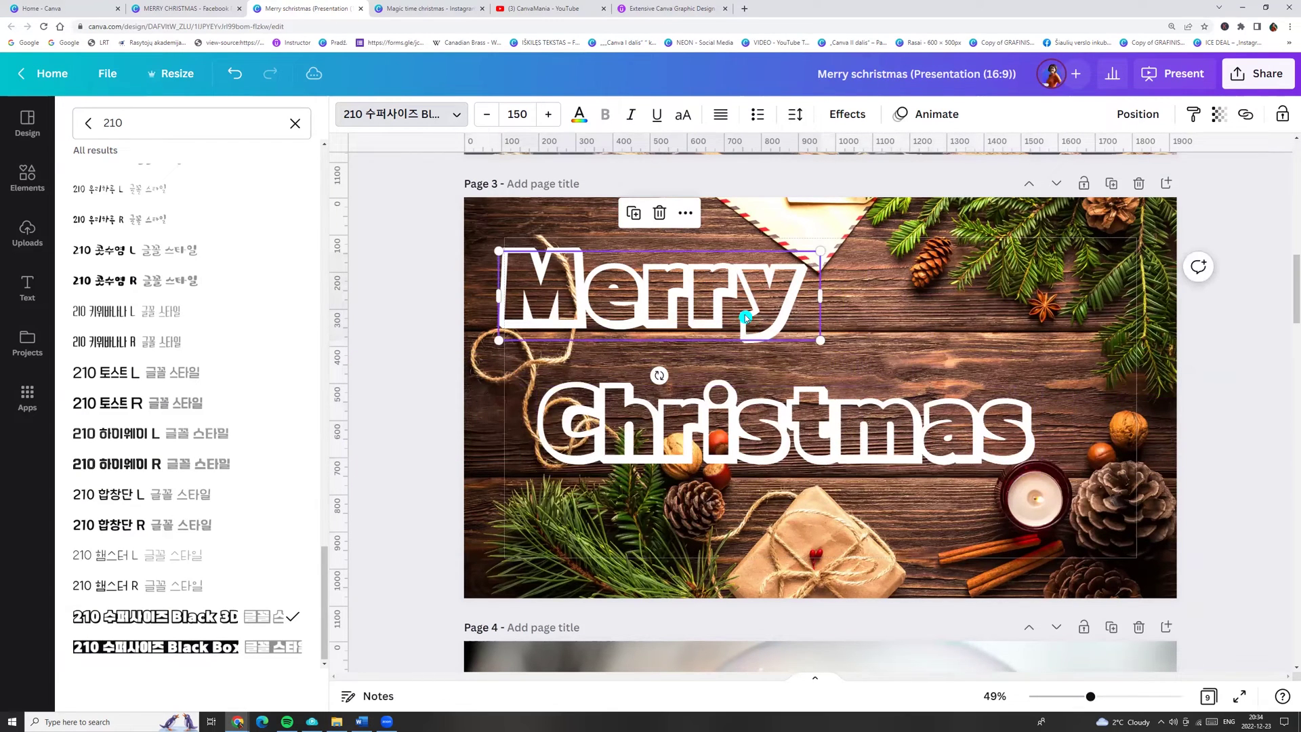
pyautogui.click(847, 114)
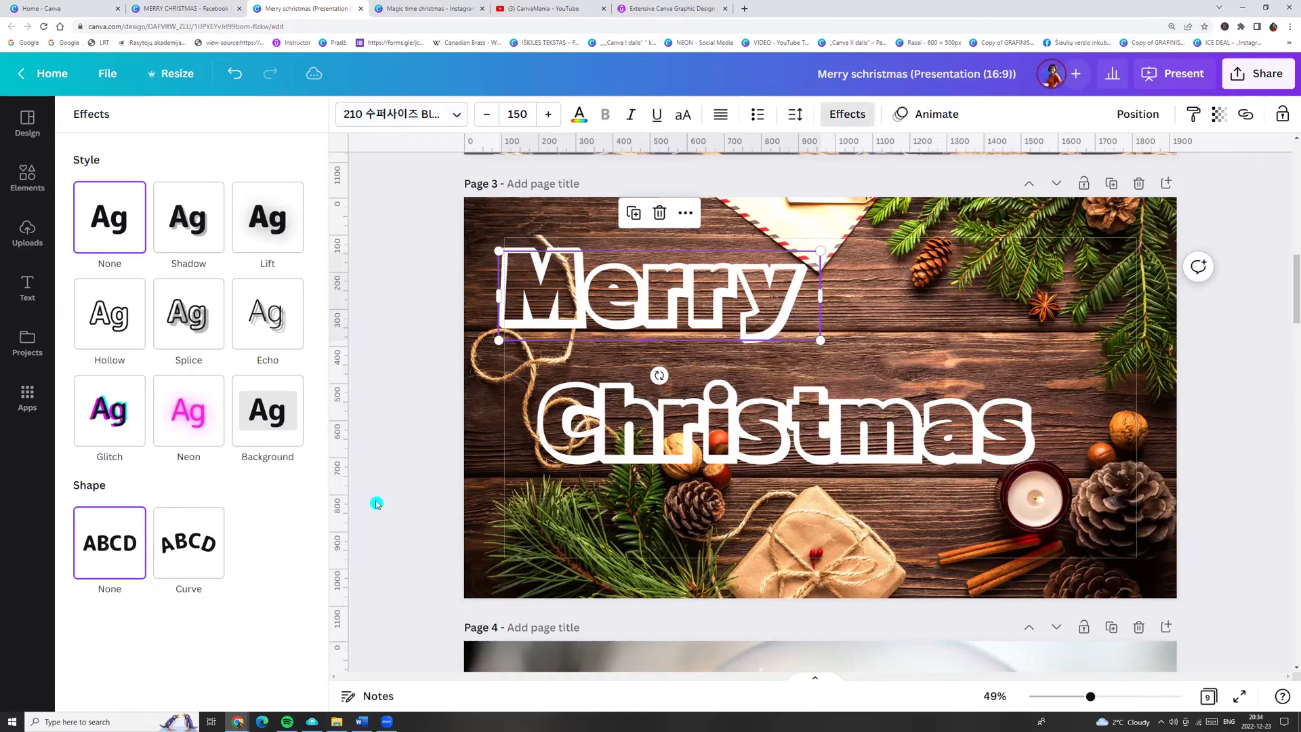
pyautogui.click(193, 223)
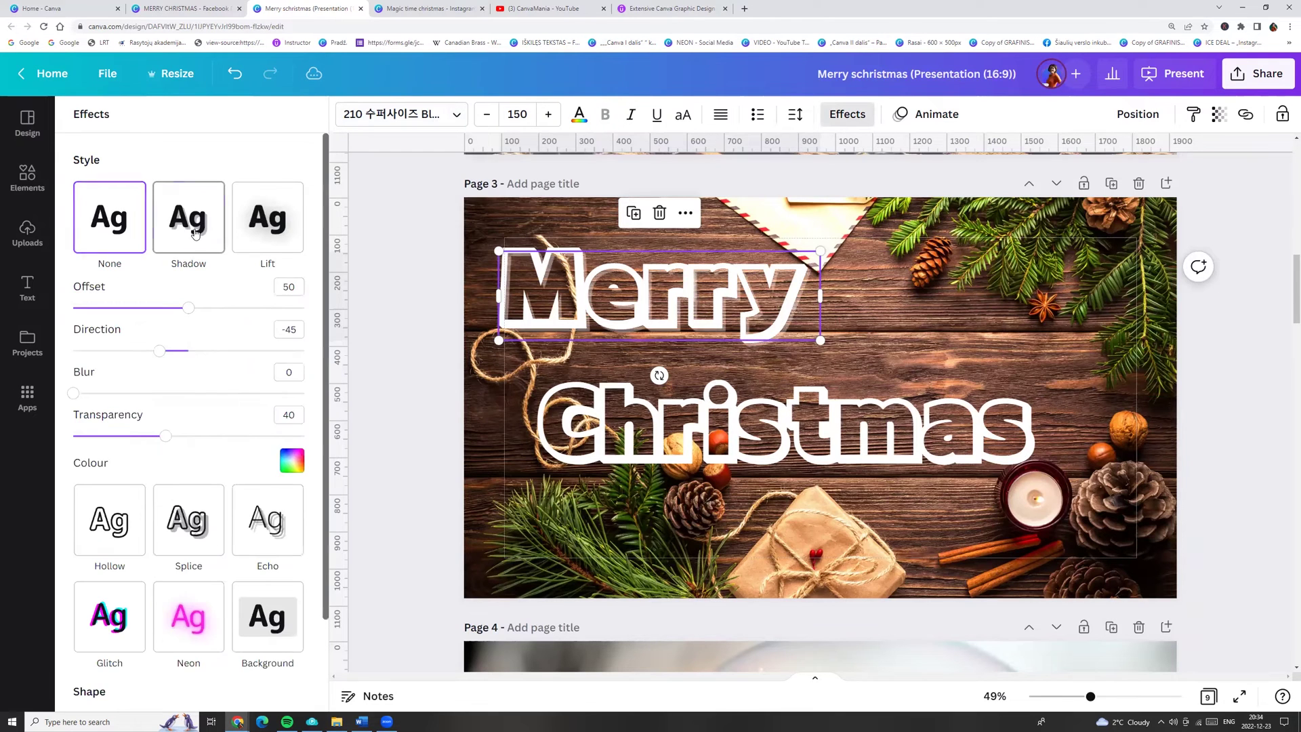
pyautogui.click(292, 461)
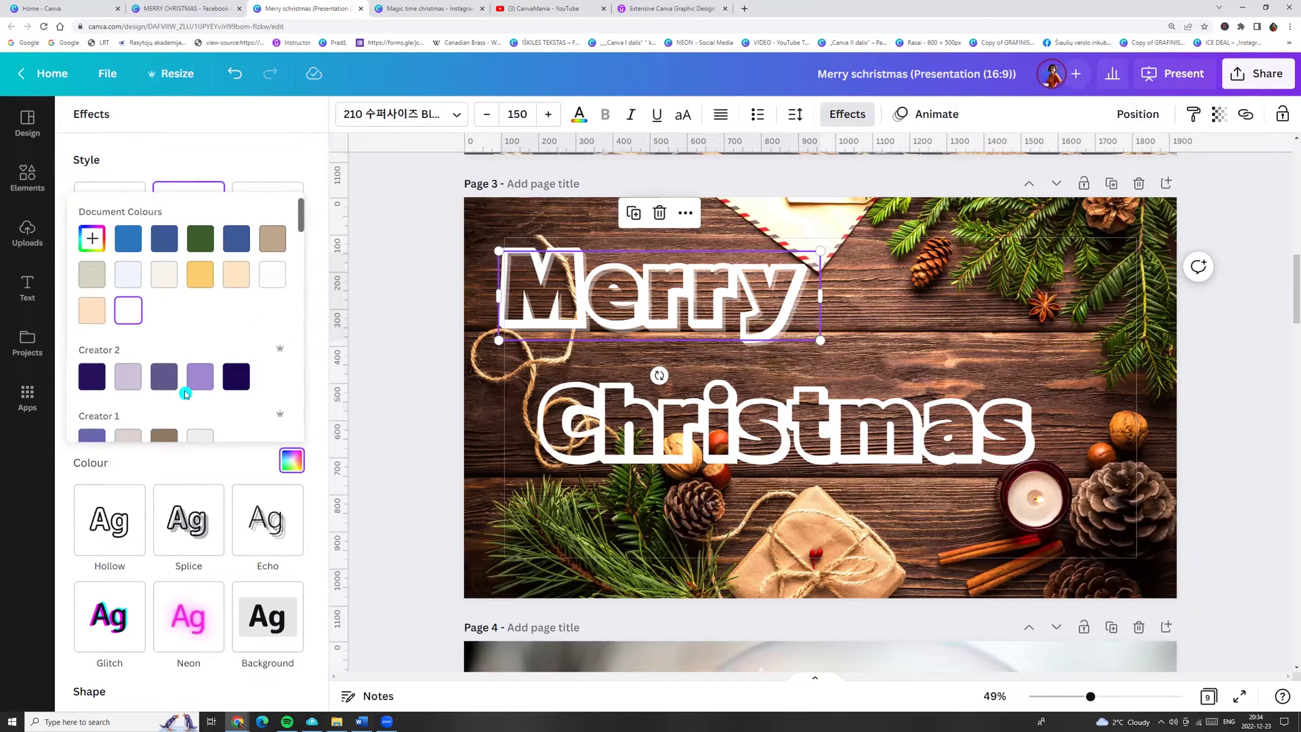
pyautogui.scroll(-6, 185, 386)
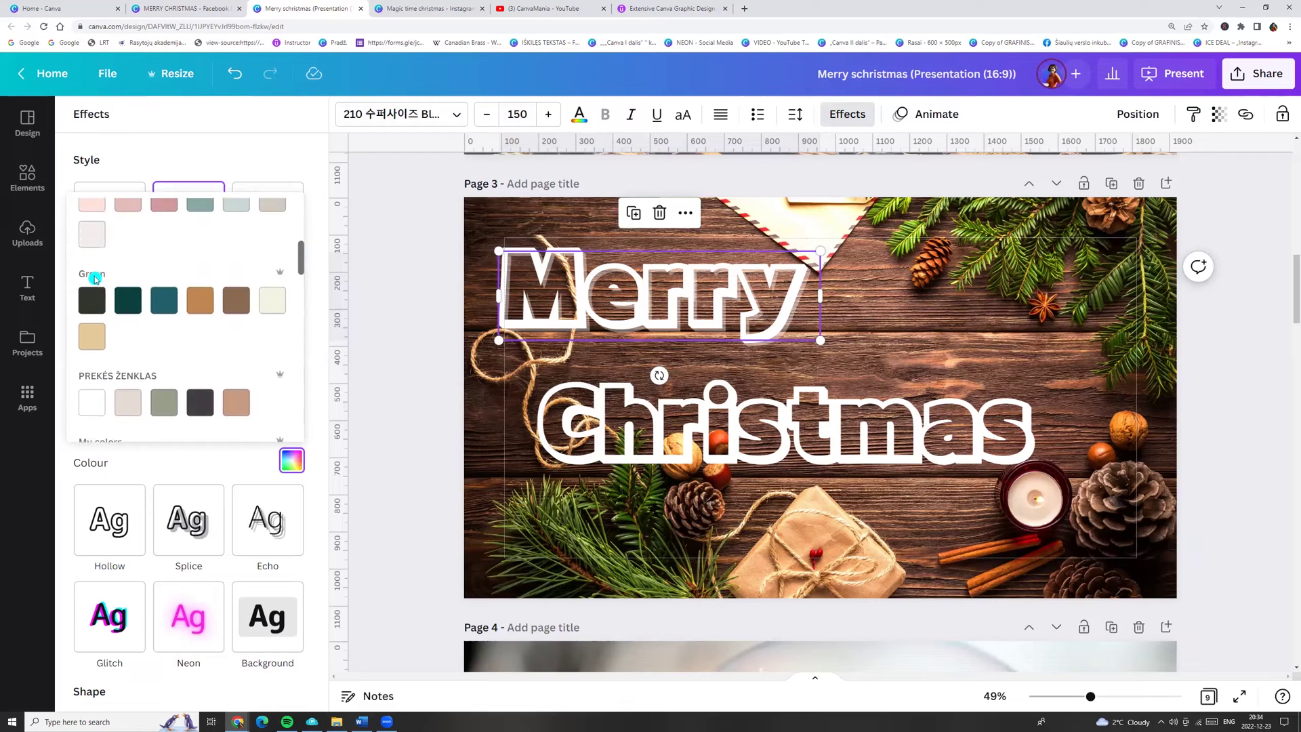
pyautogui.click(92, 301)
pyautogui.click(315, 339)
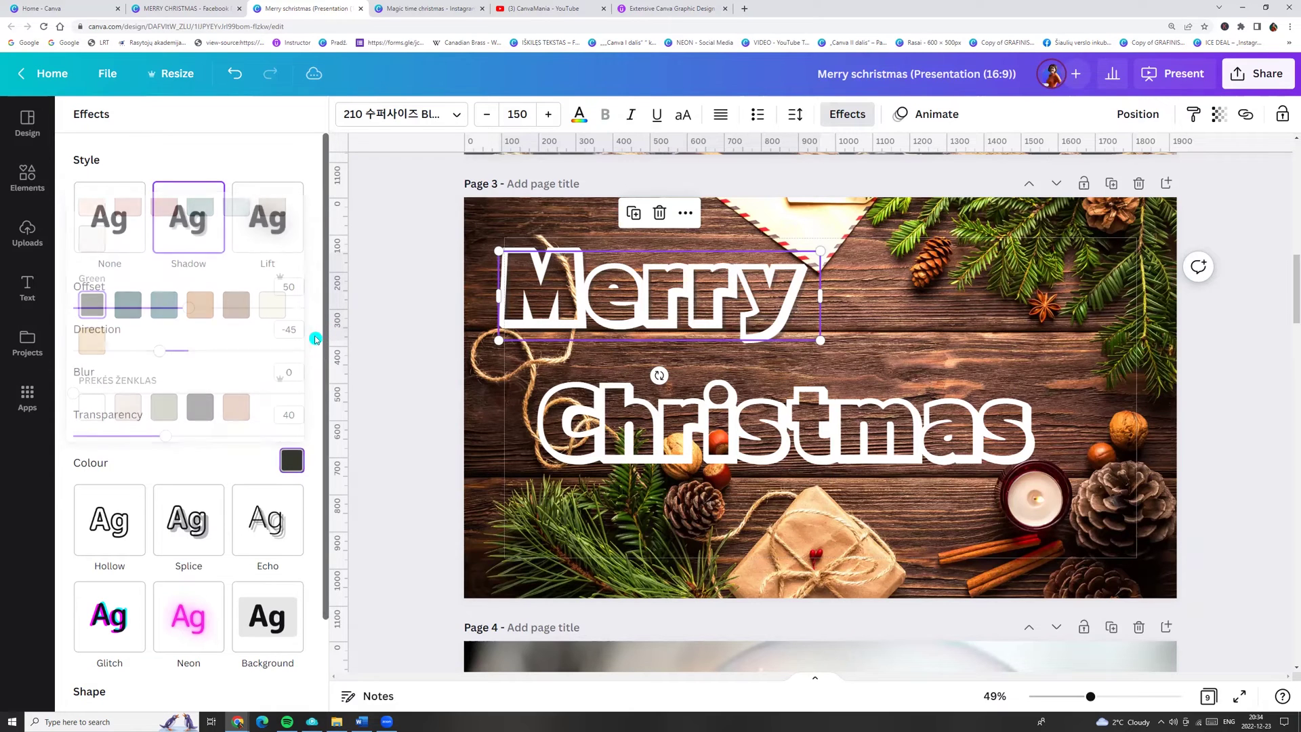
# - Set Merry's shadow to offset 71, direction 81, blur 24 and transparency 64
pyautogui.moveTo(188, 310); pyautogui.dragTo(237, 309)
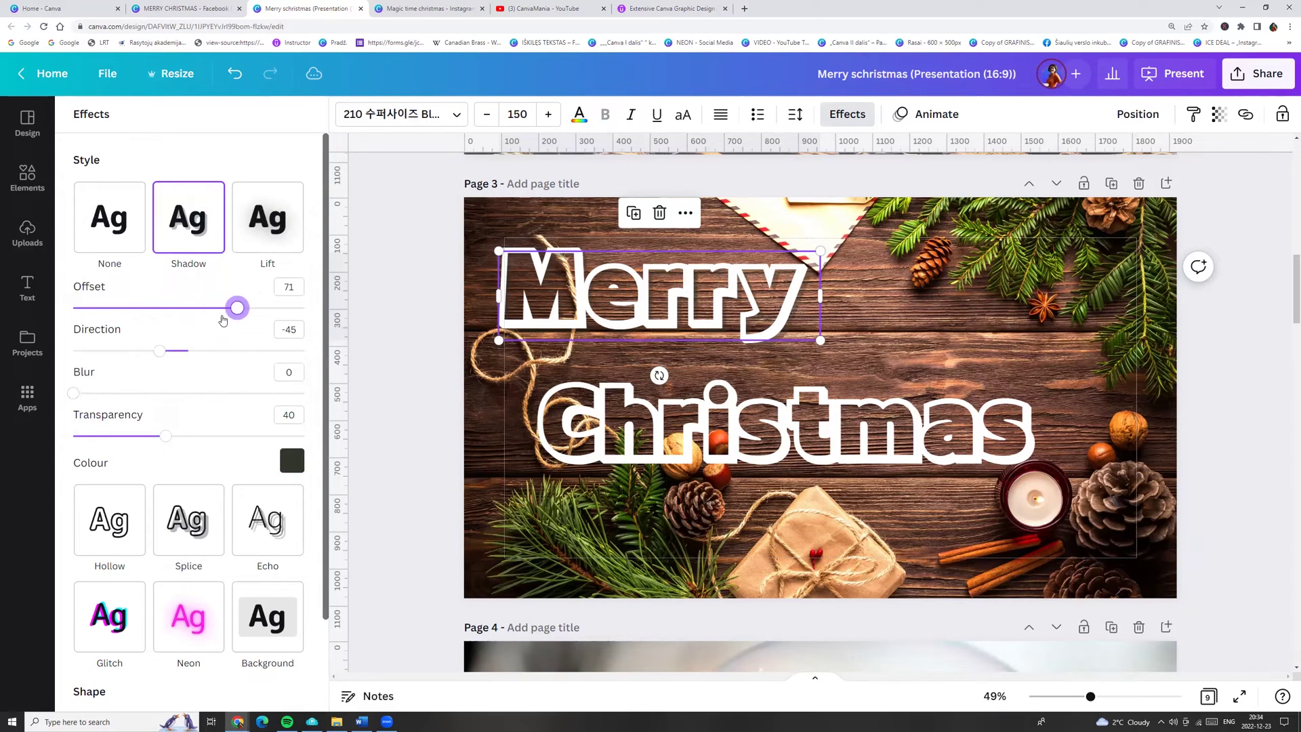
pyautogui.moveTo(164, 354); pyautogui.dragTo(240, 350)
pyautogui.moveTo(76, 395); pyautogui.dragTo(129, 394)
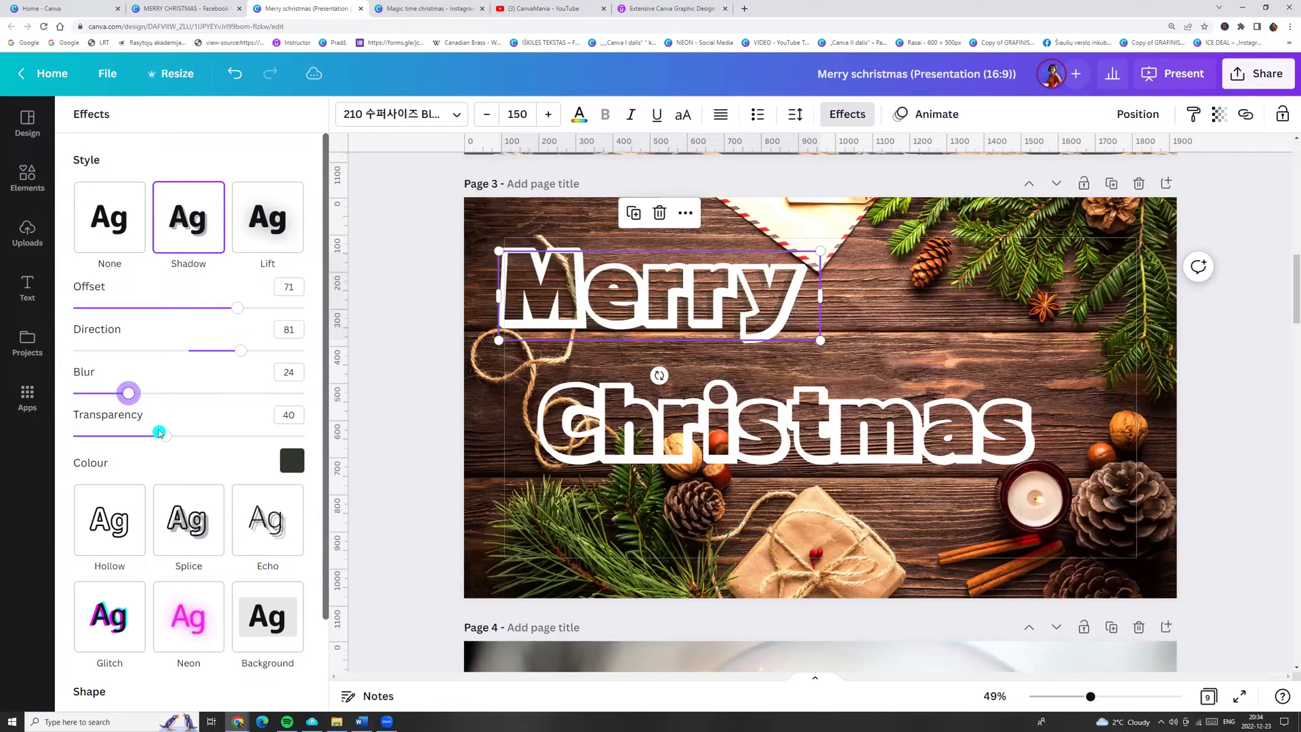
pyautogui.moveTo(166, 434); pyautogui.dragTo(222, 434)
pyautogui.click(569, 427)
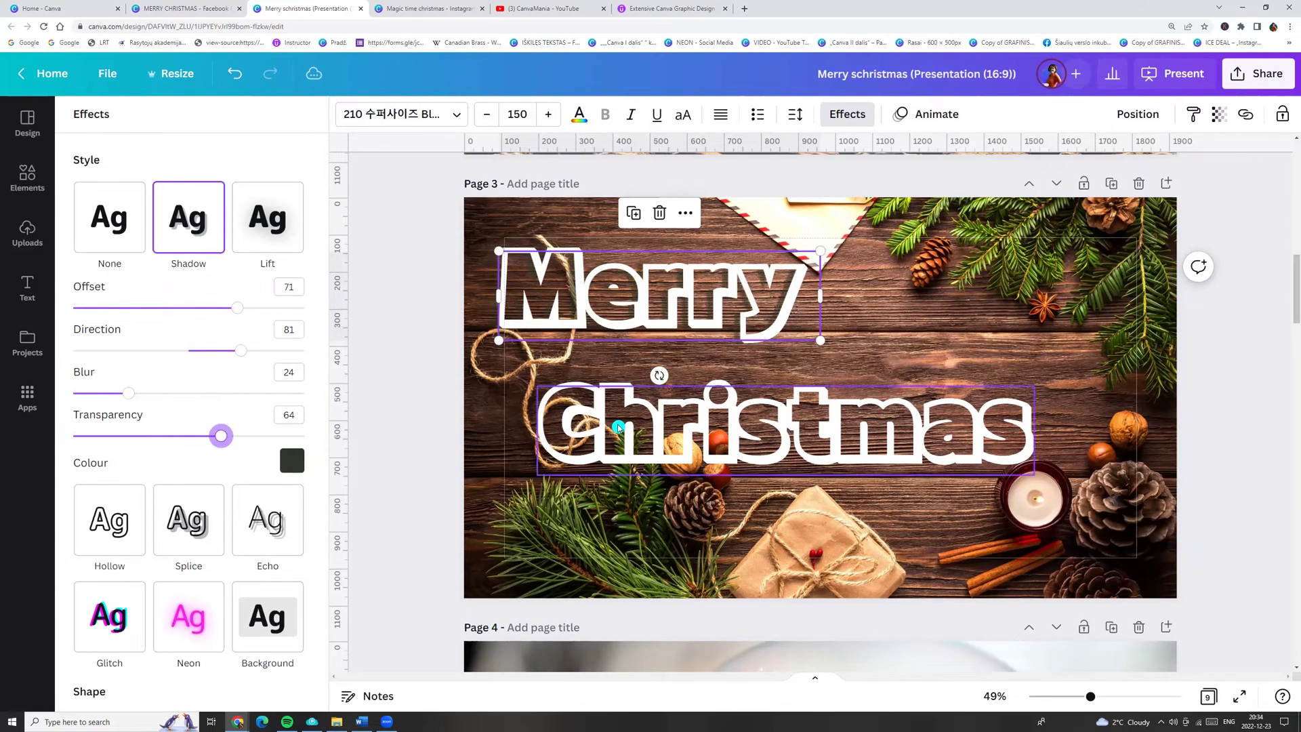
# - Give Christmas a black drop shadow with offset 64
pyautogui.click(185, 214)
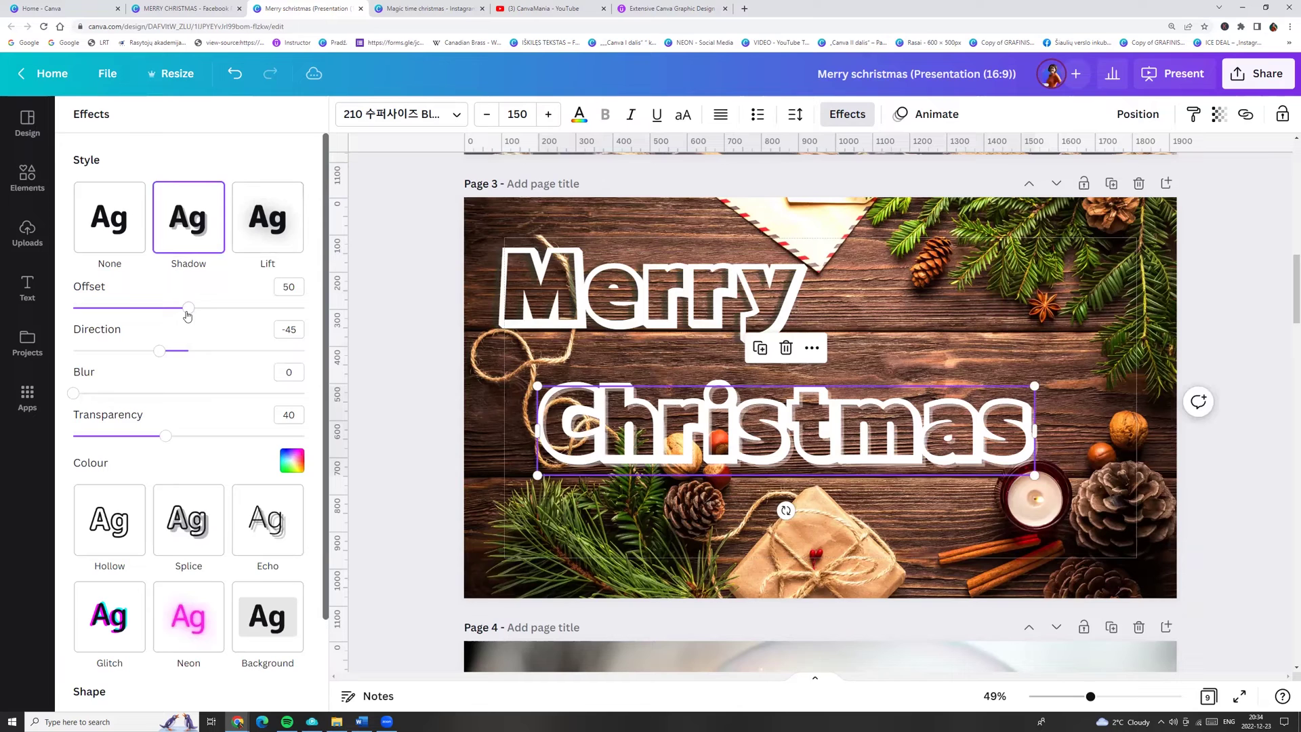
pyautogui.moveTo(187, 315); pyautogui.dragTo(220, 309)
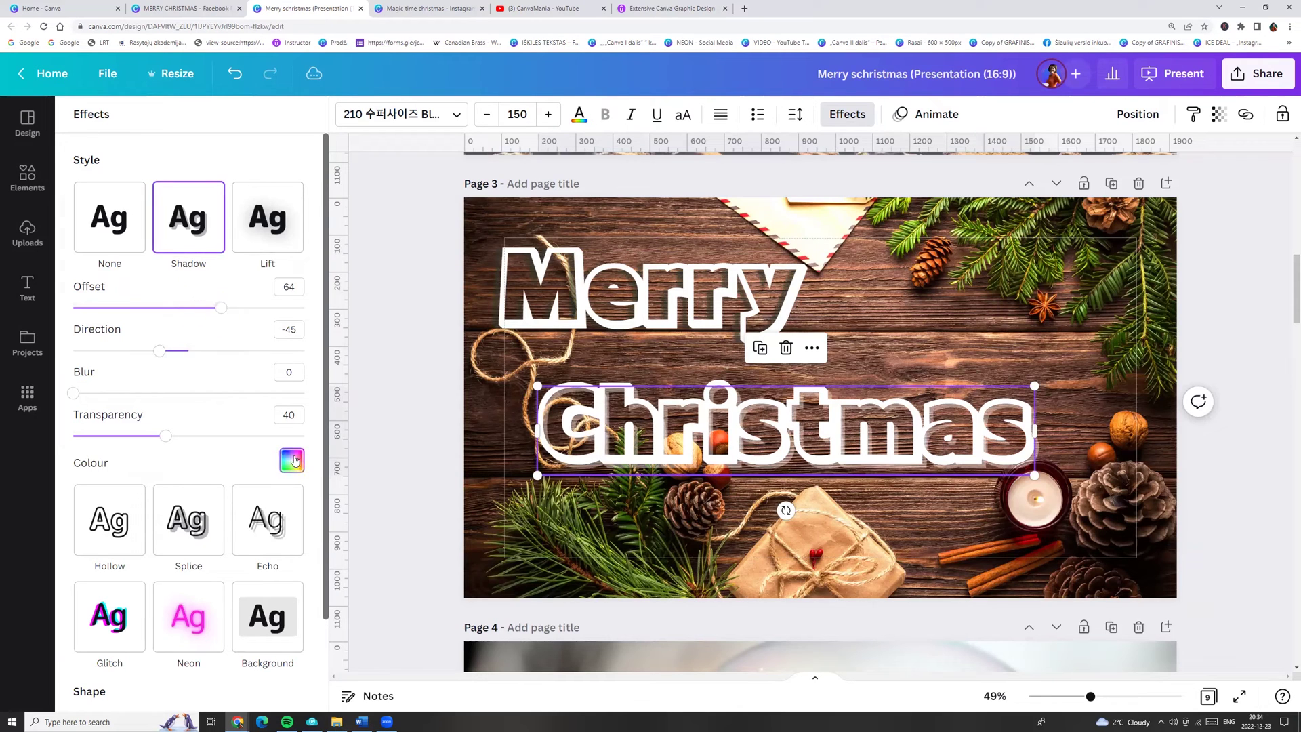
pyautogui.click(292, 461)
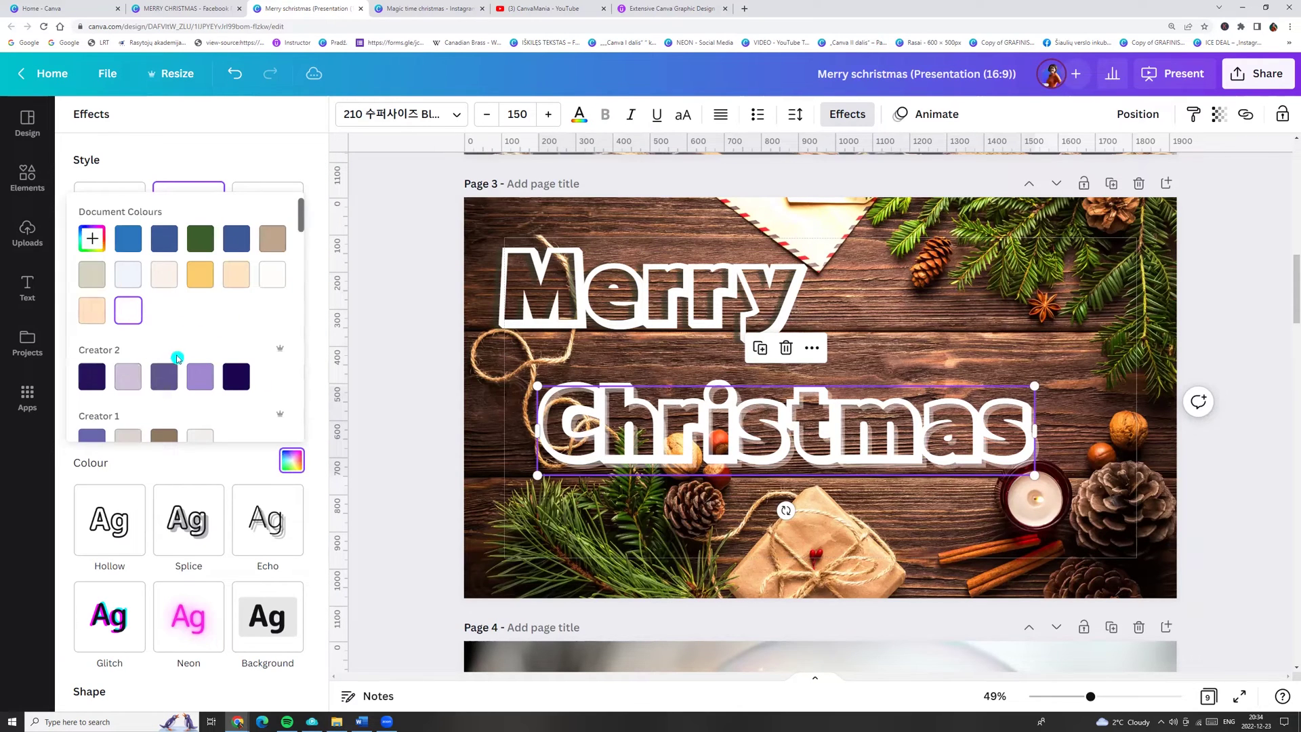
pyautogui.scroll(-10, 177, 358)
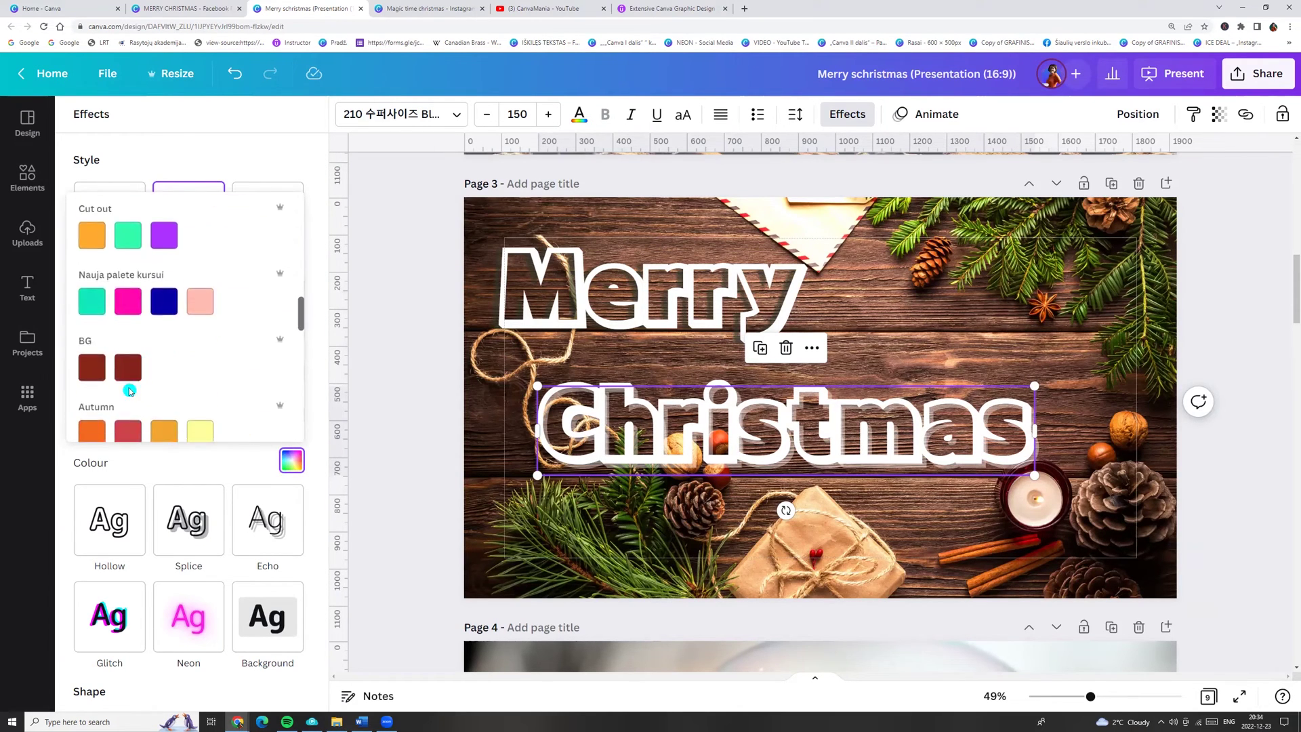
pyautogui.scroll(-10, 129, 391)
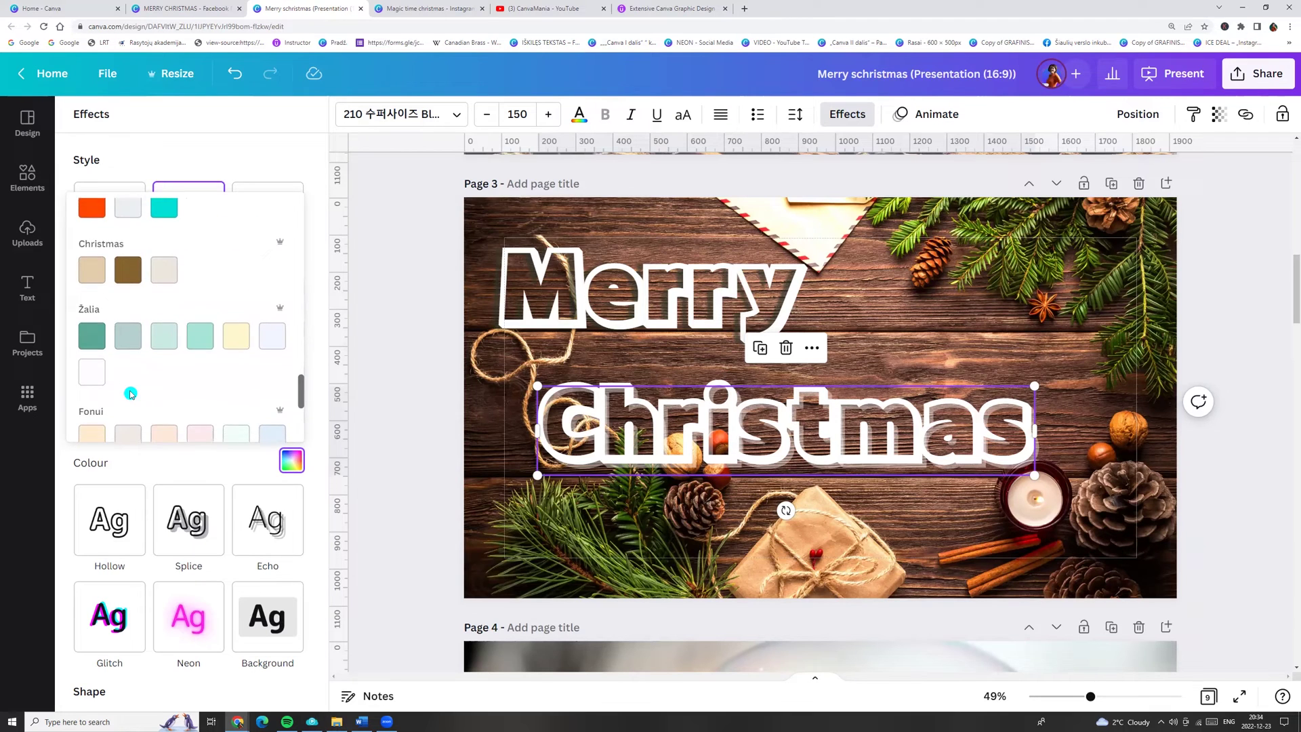
pyautogui.scroll(-3, 131, 394)
pyautogui.click(93, 290)
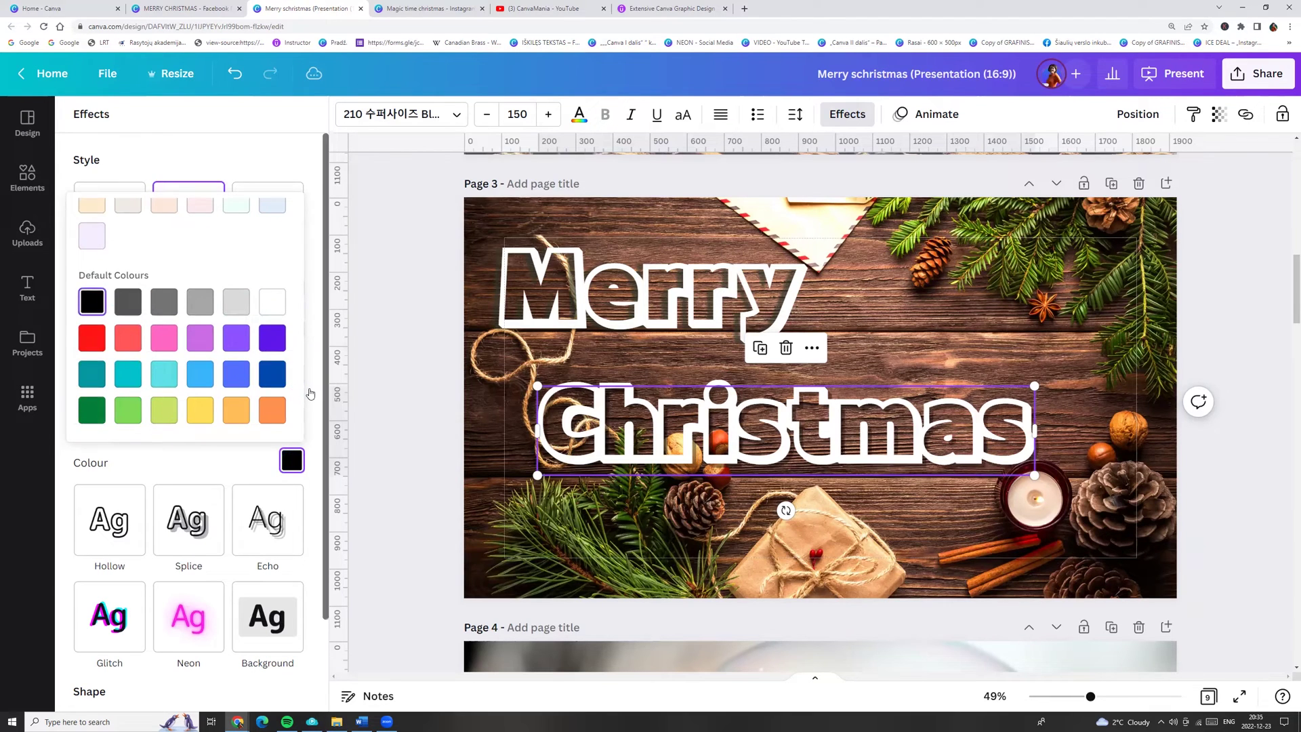
pyautogui.click(308, 395)
# - Set Christmas's shadow to direction 65, blur 33, transparency 28, and move Merry right
pyautogui.moveTo(161, 353); pyautogui.dragTo(231, 351)
pyautogui.moveTo(304, 393); pyautogui.dragTo(149, 393)
pyautogui.moveTo(168, 436); pyautogui.dragTo(133, 436)
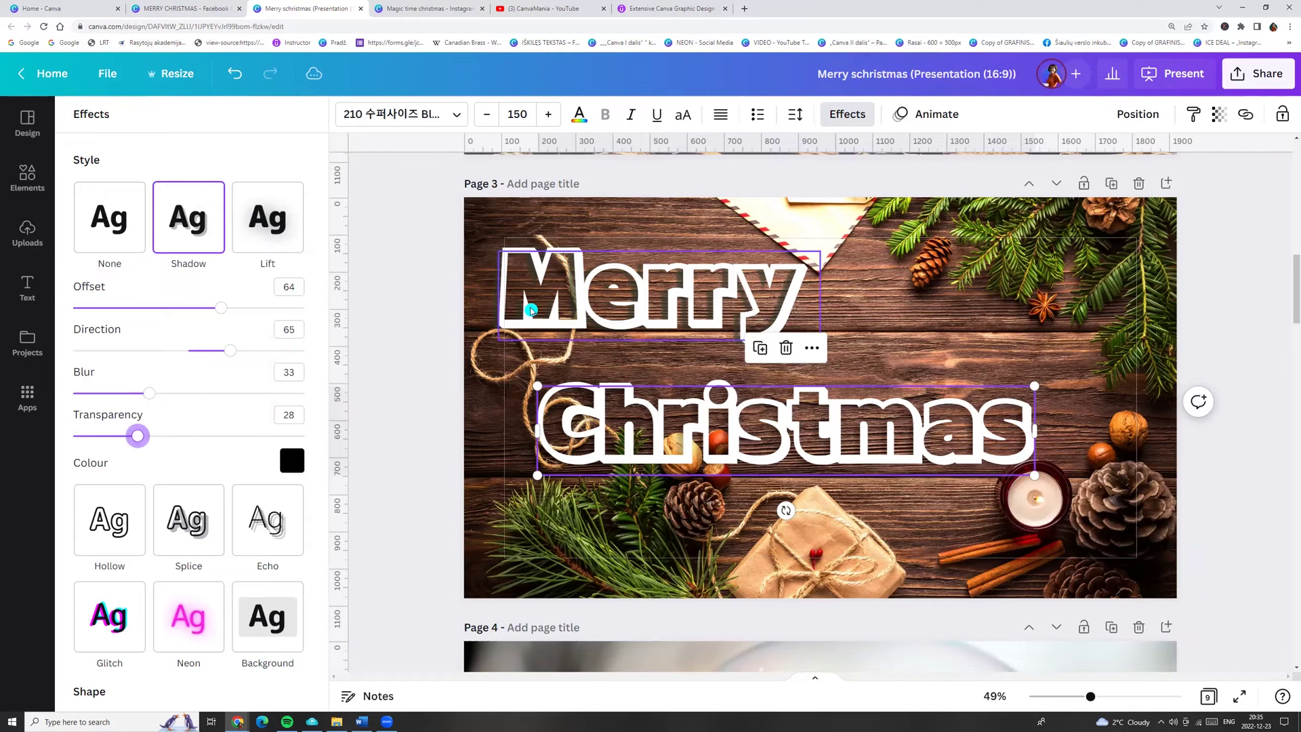
pyautogui.moveTo(532, 291); pyautogui.dragTo(586, 292)
# - Centre Merry over Christmas, trying a curved arc on Merry and then removing it
pyautogui.click(684, 380)
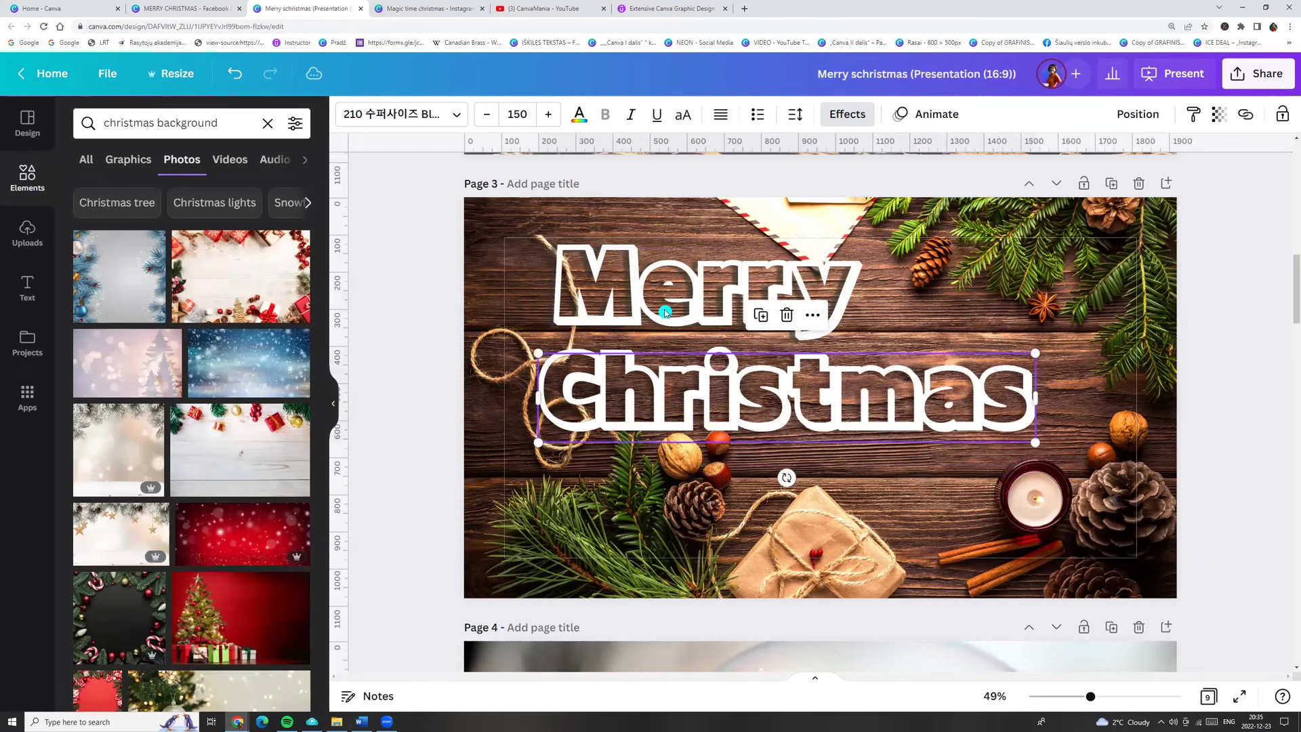
pyautogui.moveTo(665, 312); pyautogui.dragTo(729, 312)
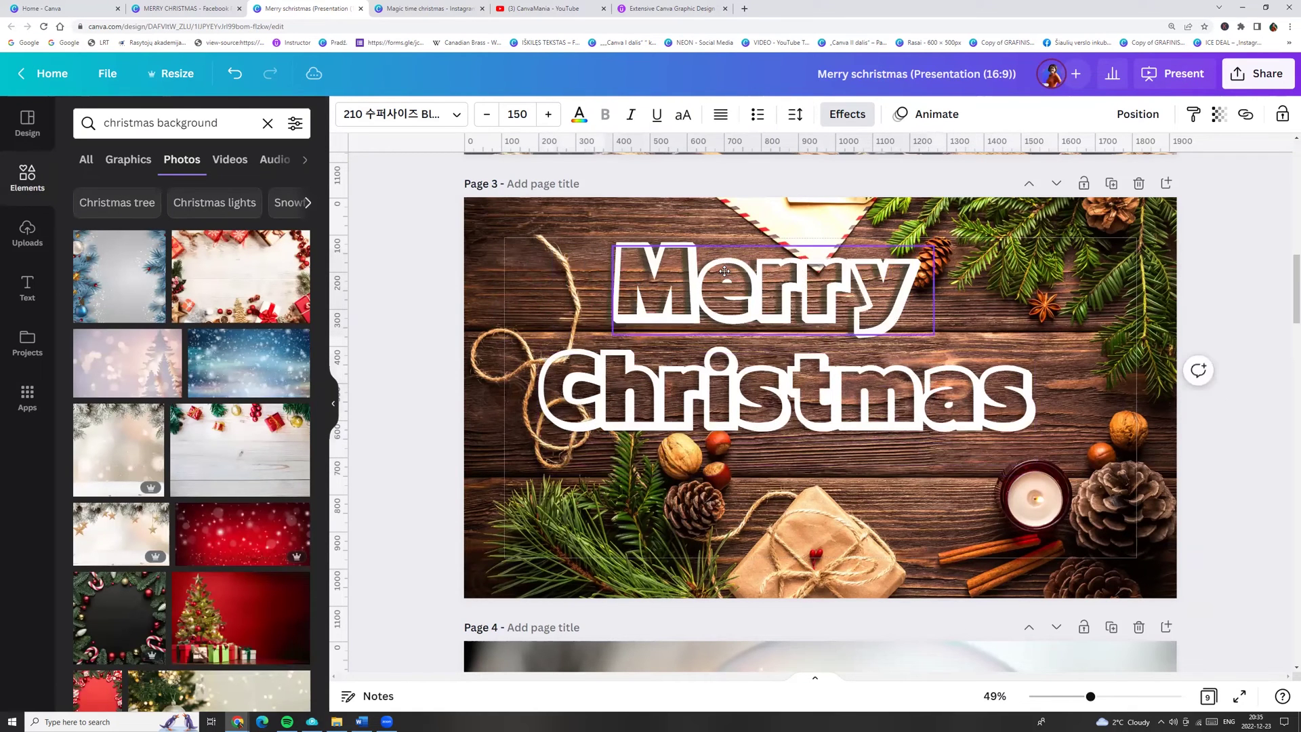
pyautogui.click(850, 127)
pyautogui.scroll(-2, 237, 456)
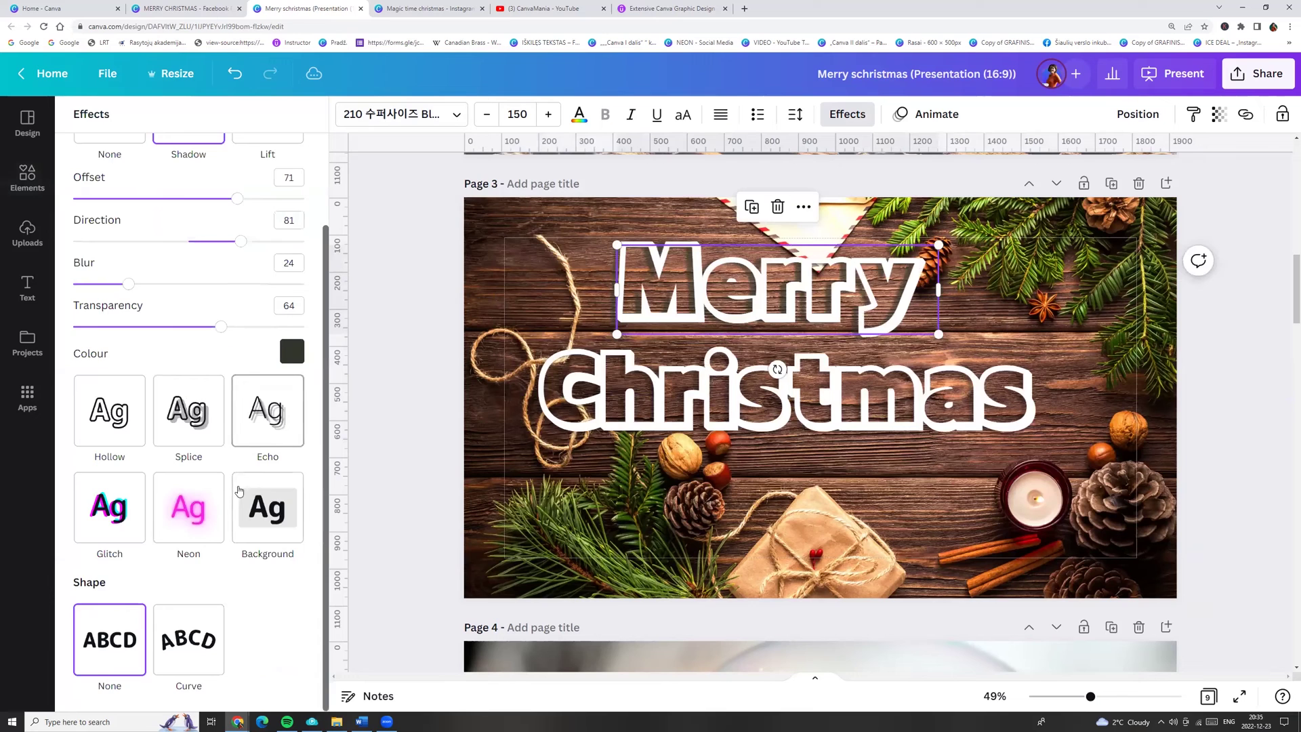
pyautogui.click(194, 641)
pyautogui.scroll(-1, 248, 632)
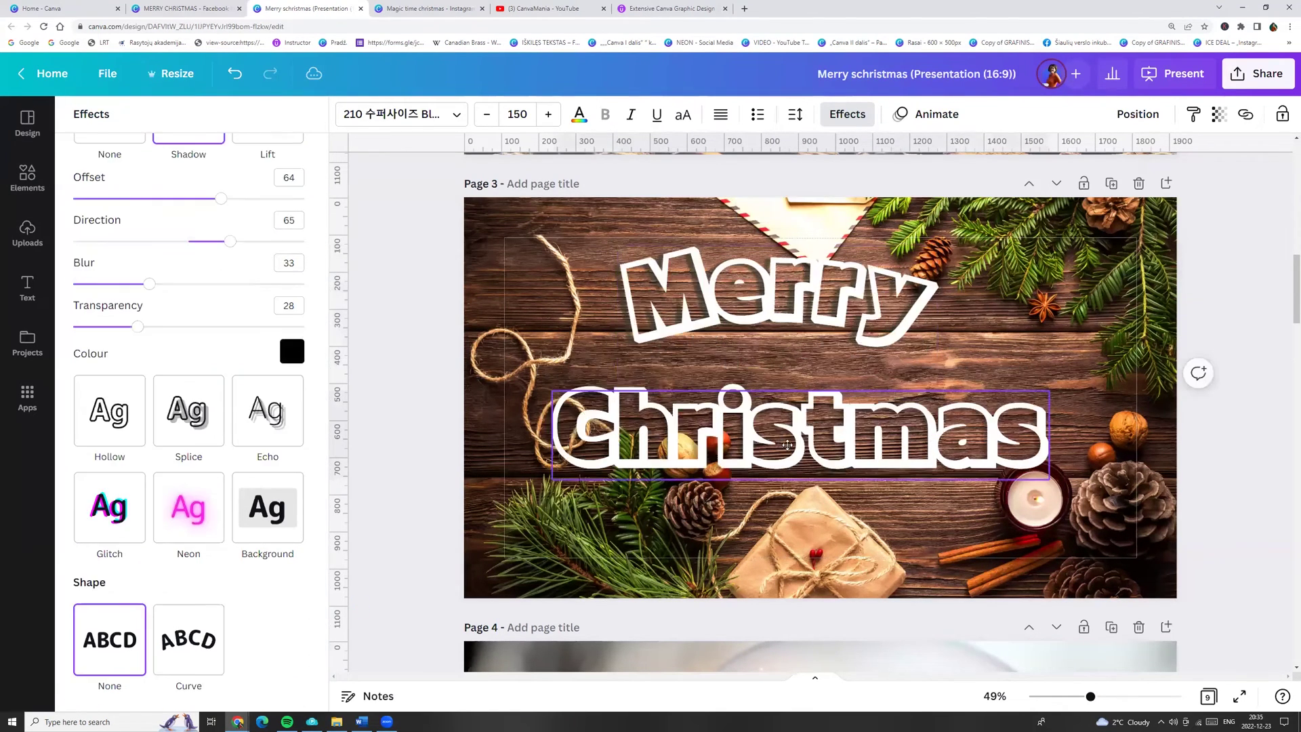
pyautogui.click(1043, 380)
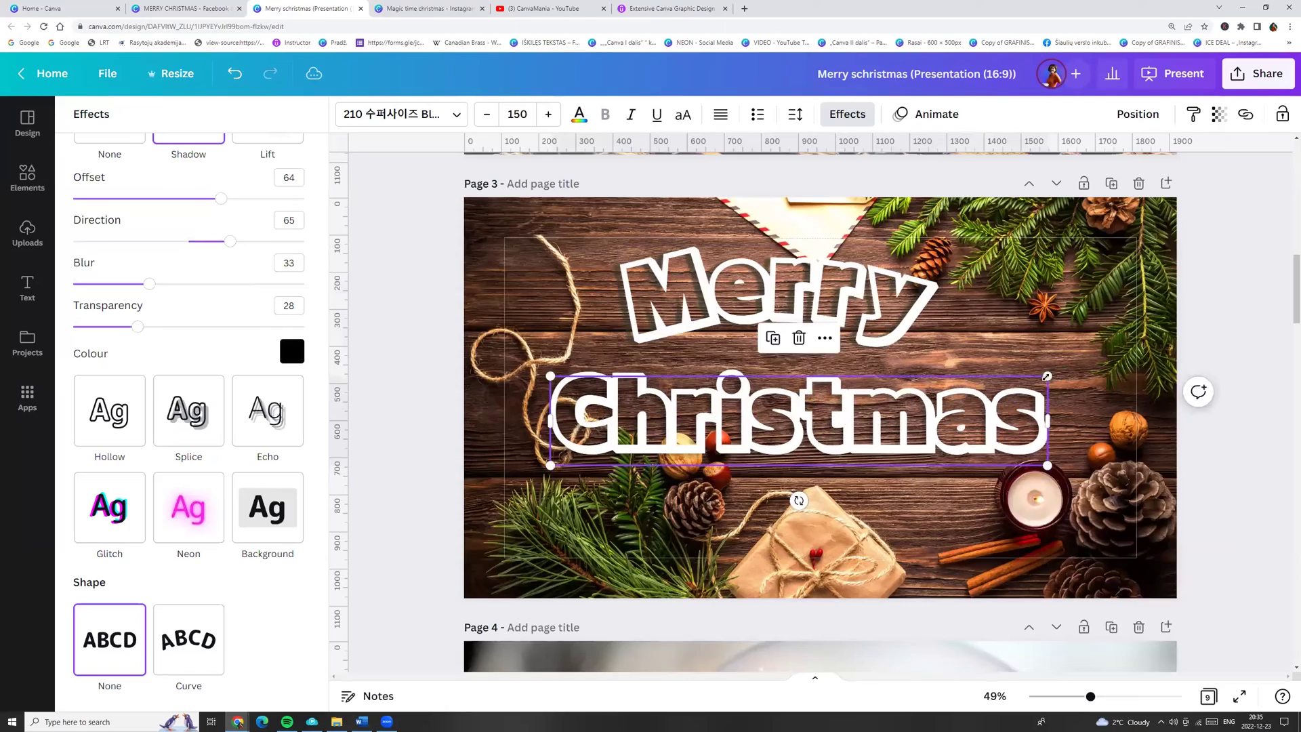
# - Enlarge Christmas to size 176 and preview the finished slide
pyautogui.moveTo(1047, 376); pyautogui.dragTo(1102, 366)
pyautogui.moveTo(550, 366); pyautogui.dragTo(520, 361)
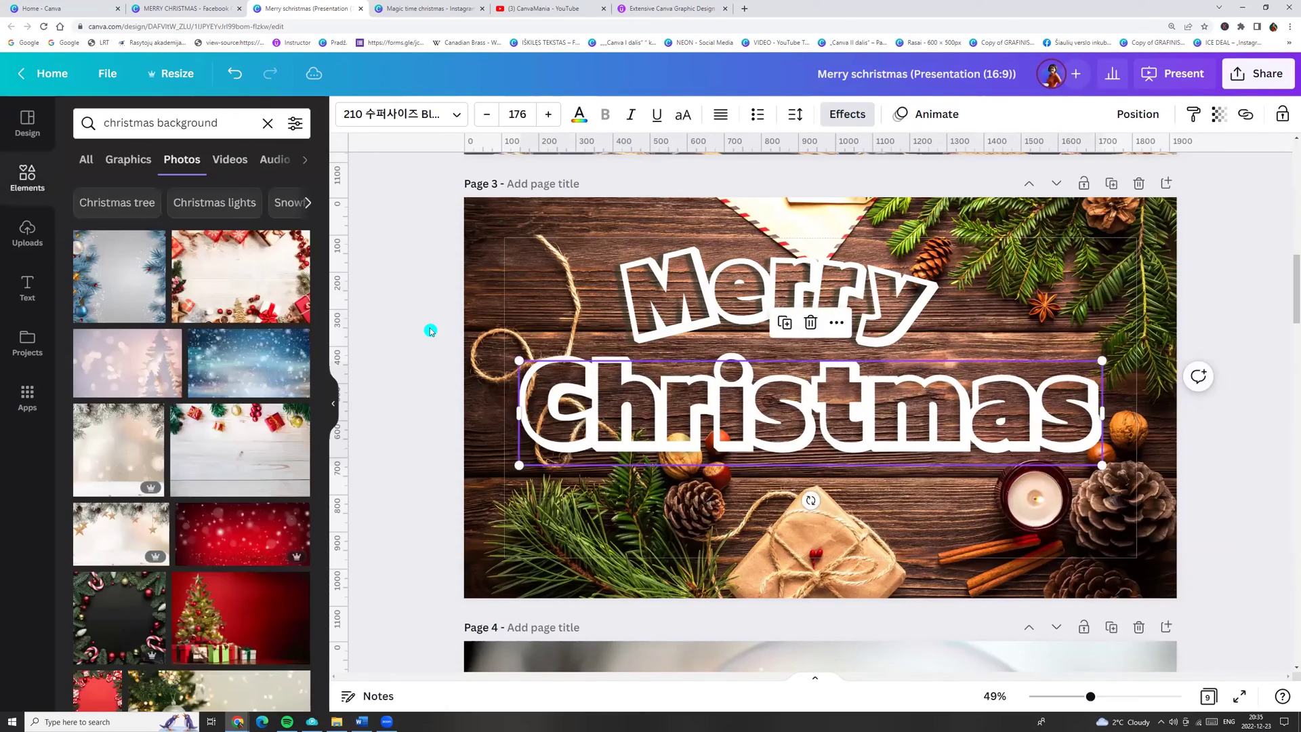
pyautogui.click(431, 331)
pyautogui.scroll(-1, 431, 332)
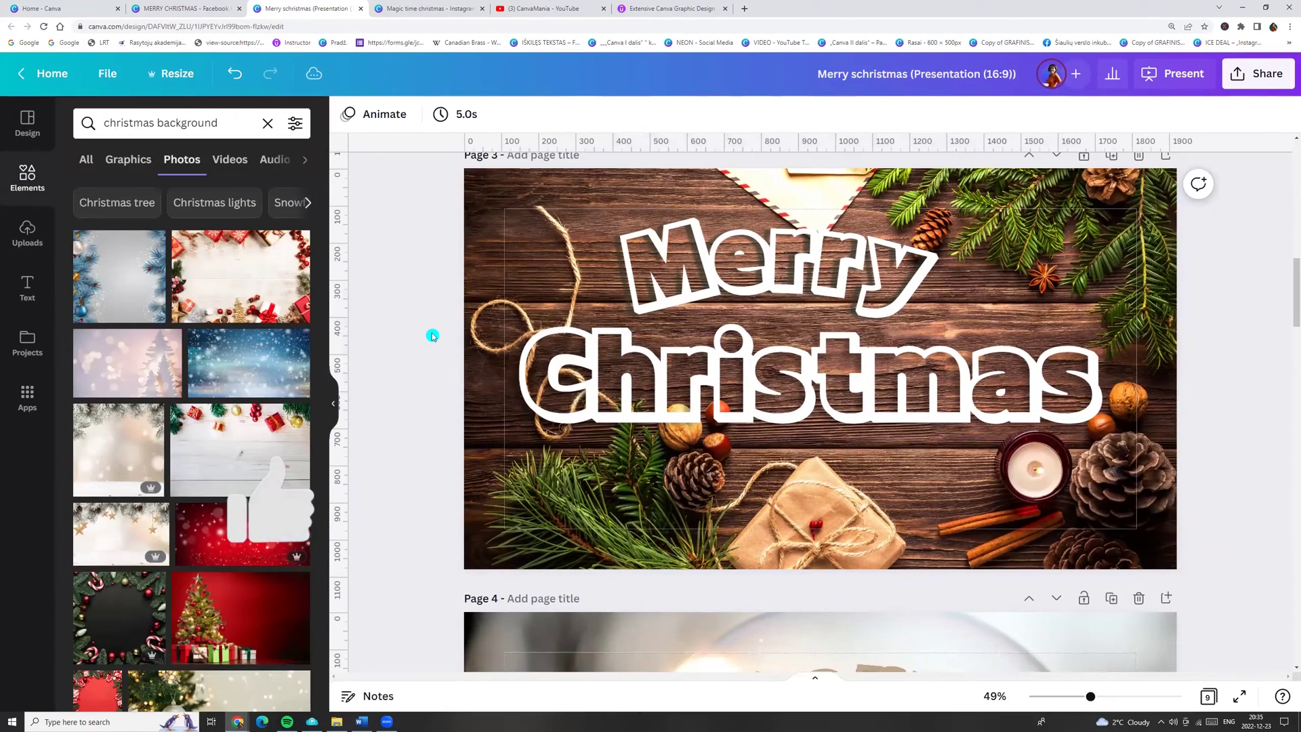
pyautogui.scroll(1, 432, 335)
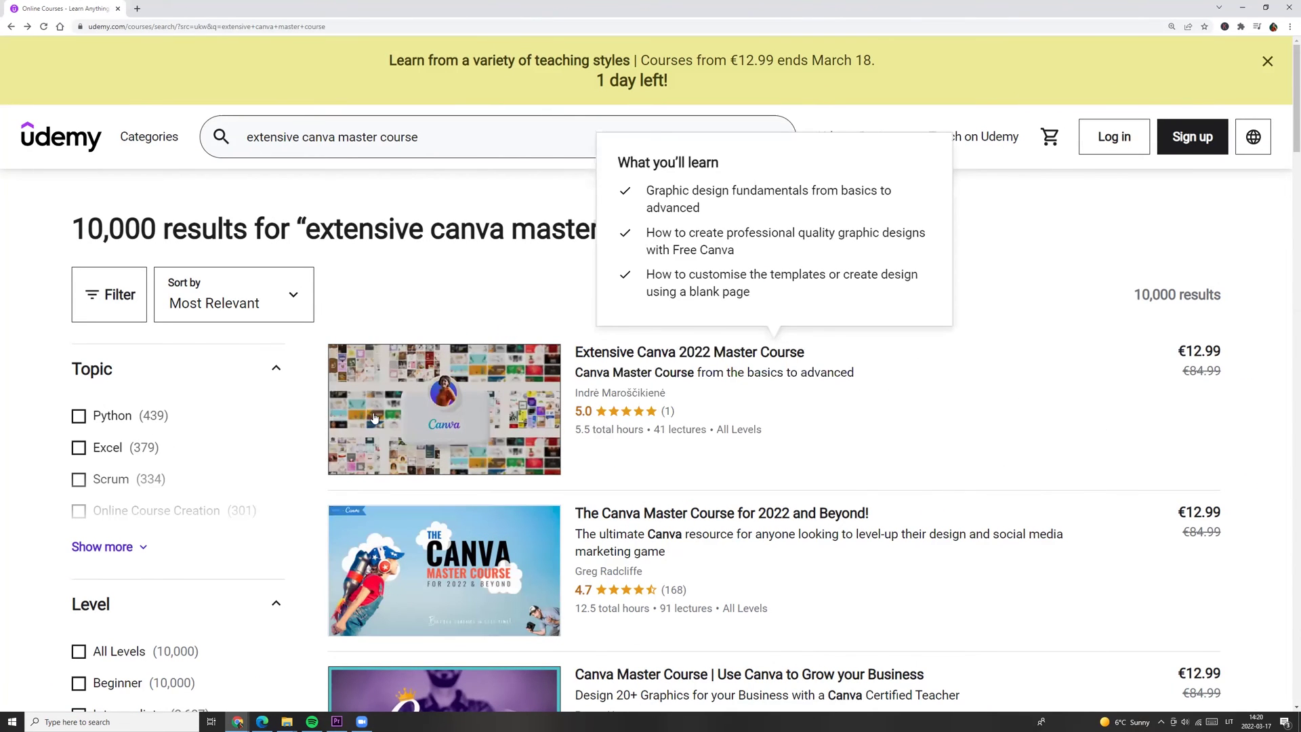
# - Open the Extensive Canva 2022 Master Course page from the Udemy search results
pyautogui.click(807, 357)
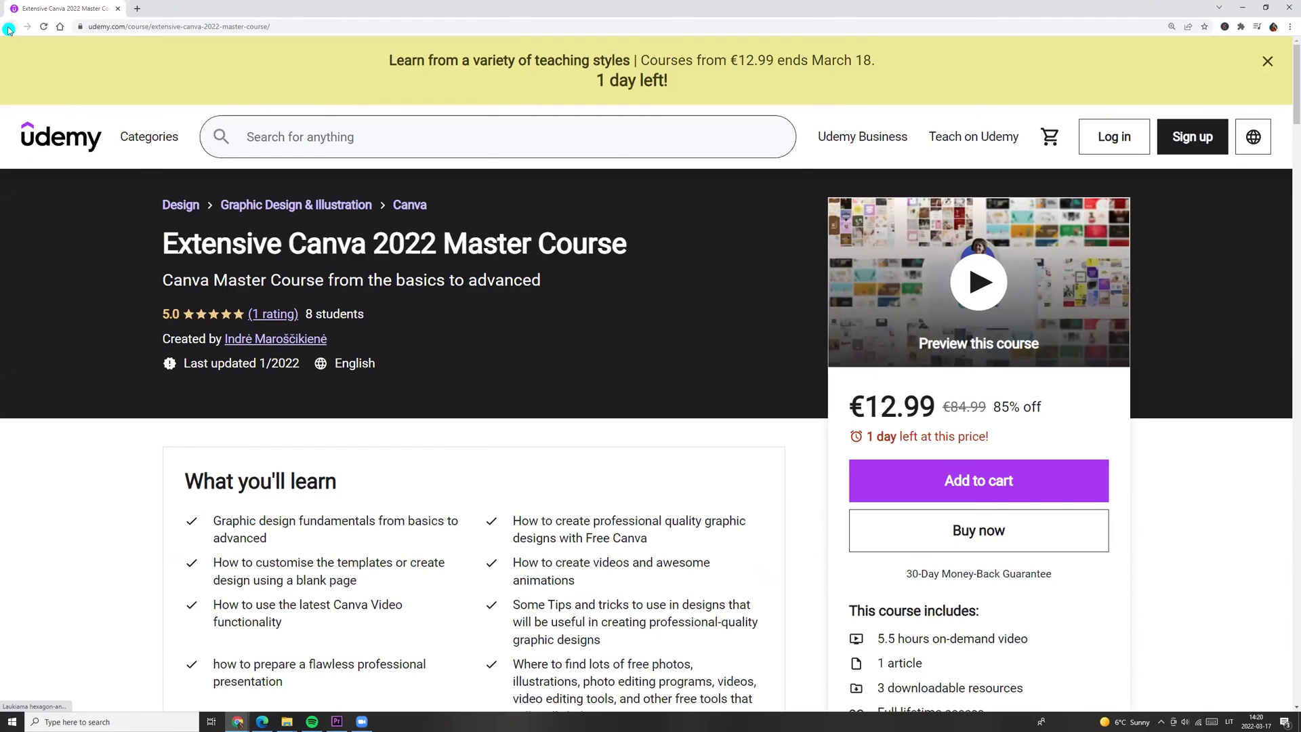